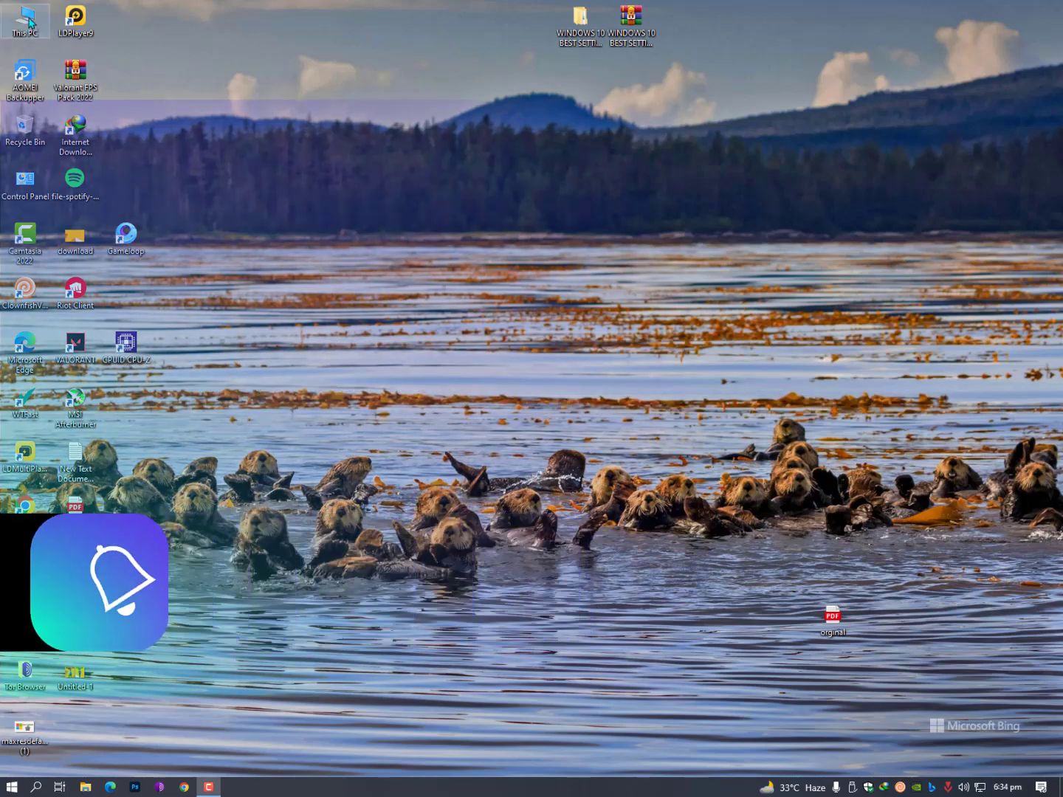
Navigate to C:\Windows\SoftwareDistribution and select its Download folder
key(super+e)
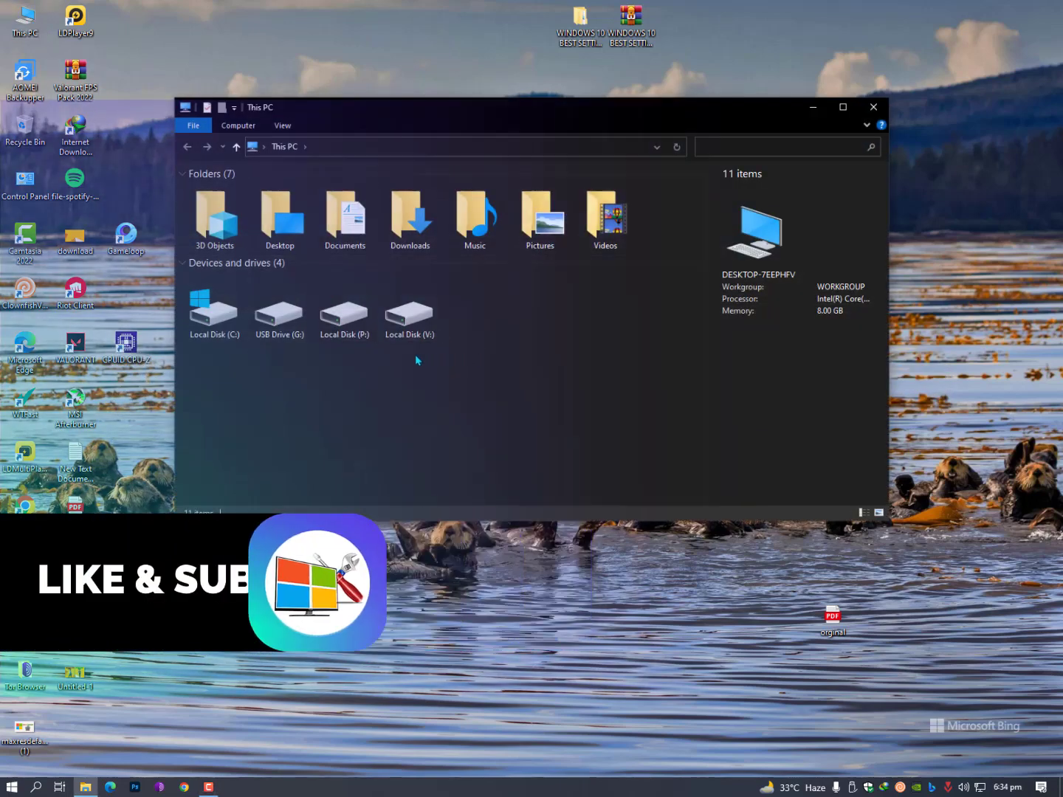
double_click(213, 315)
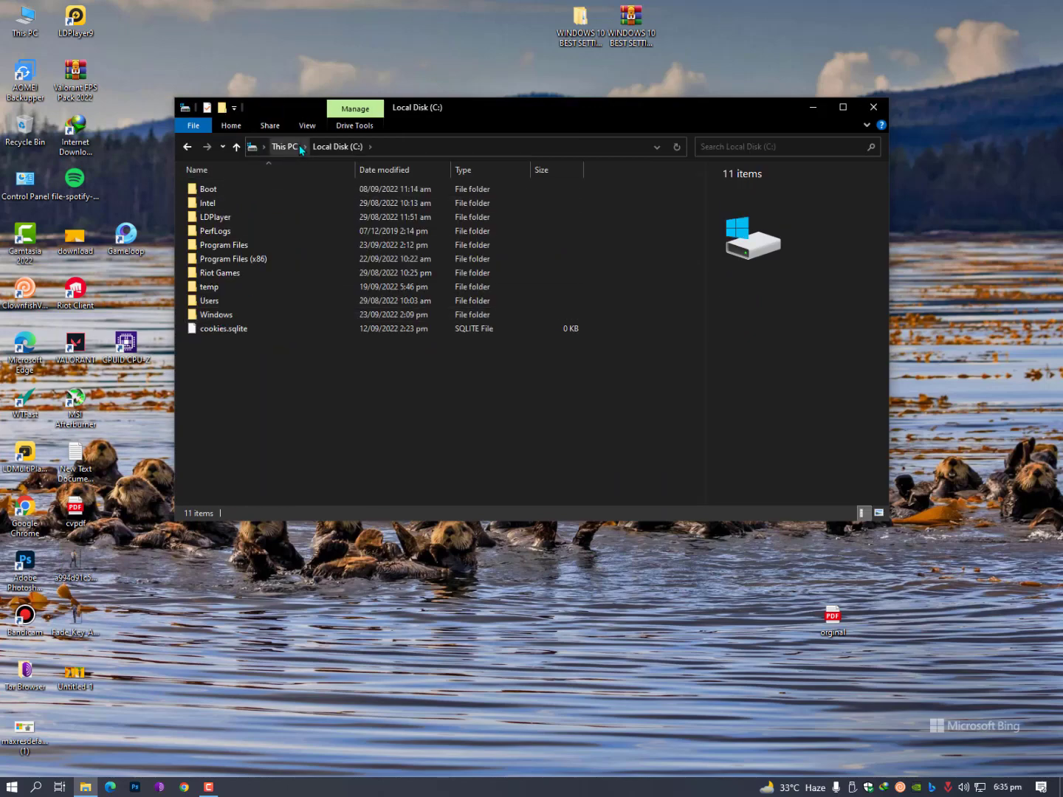
double_click(235, 323)
scroll(280, 354, down, 4)
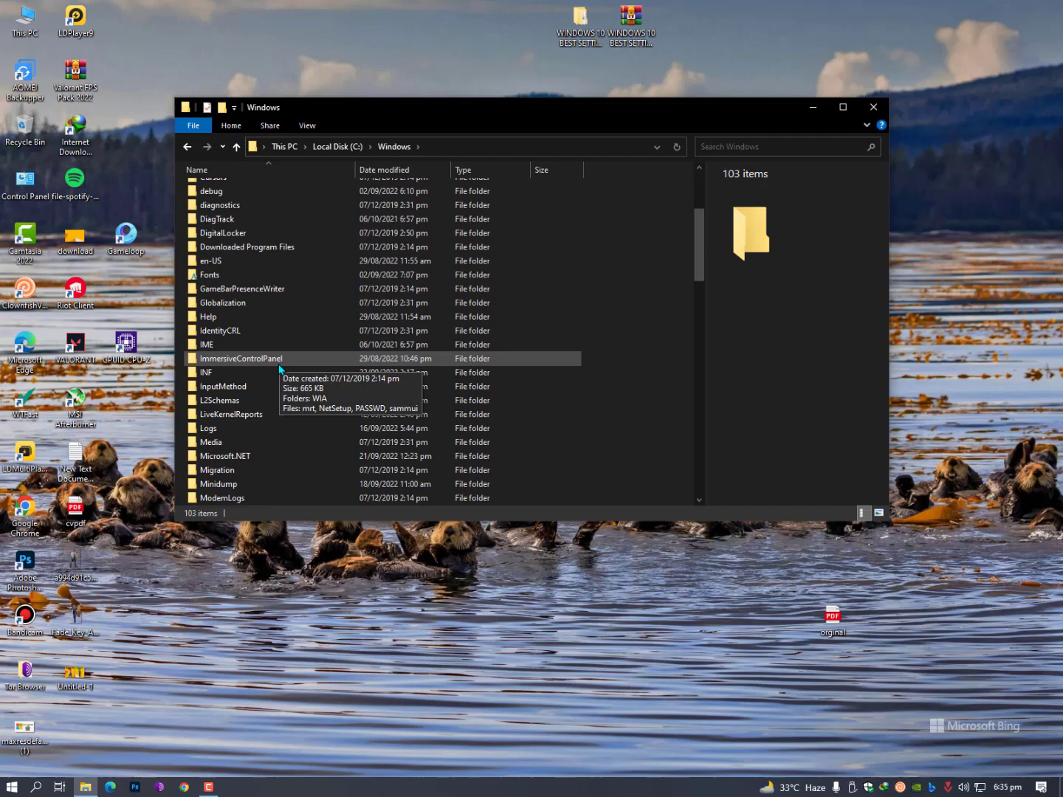
scroll(280, 366, down, 15)
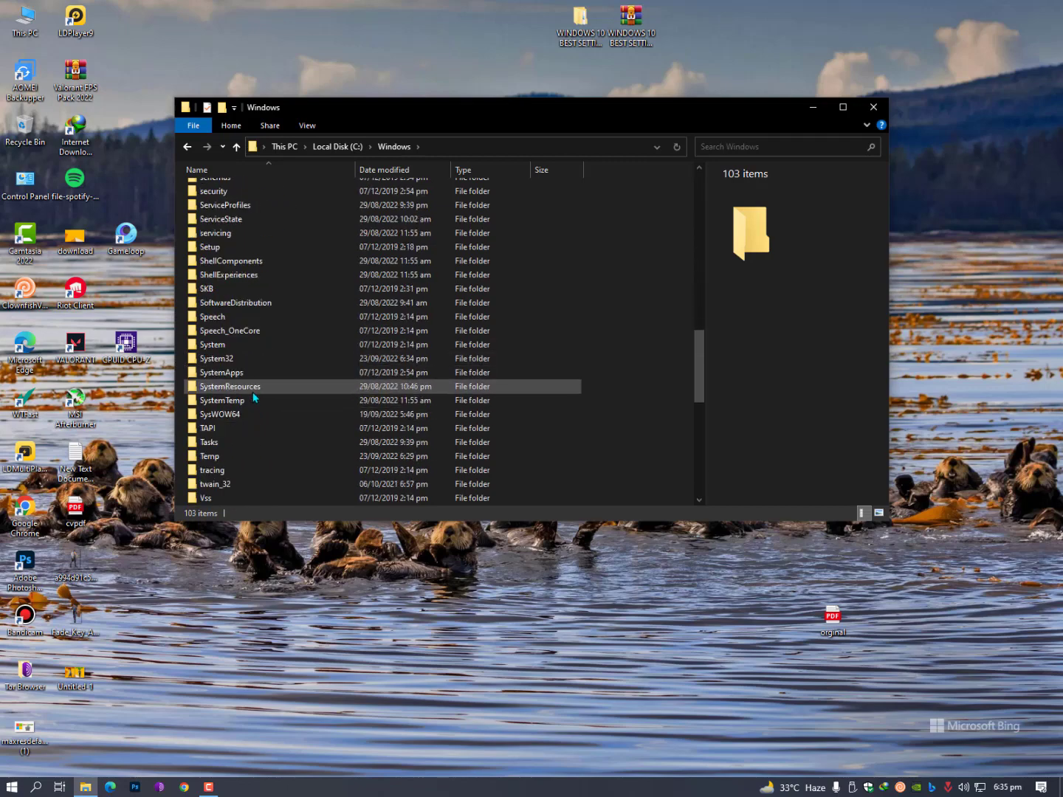
scroll(252, 392, down, 1)
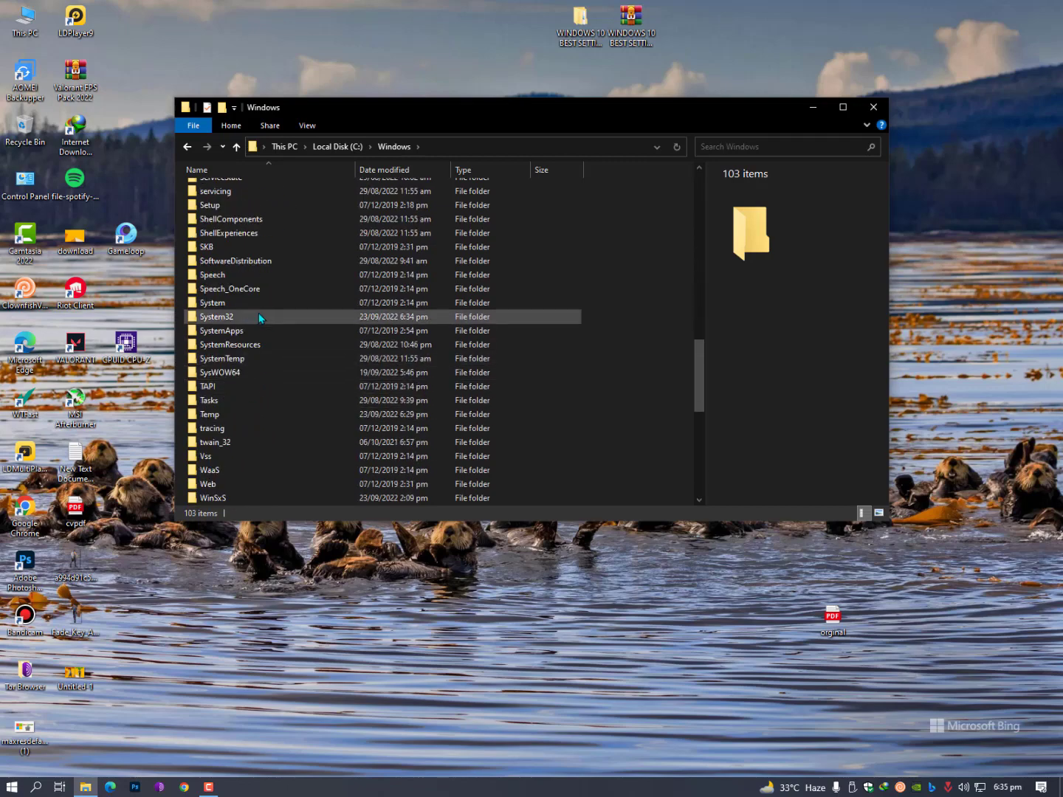
double_click(271, 263)
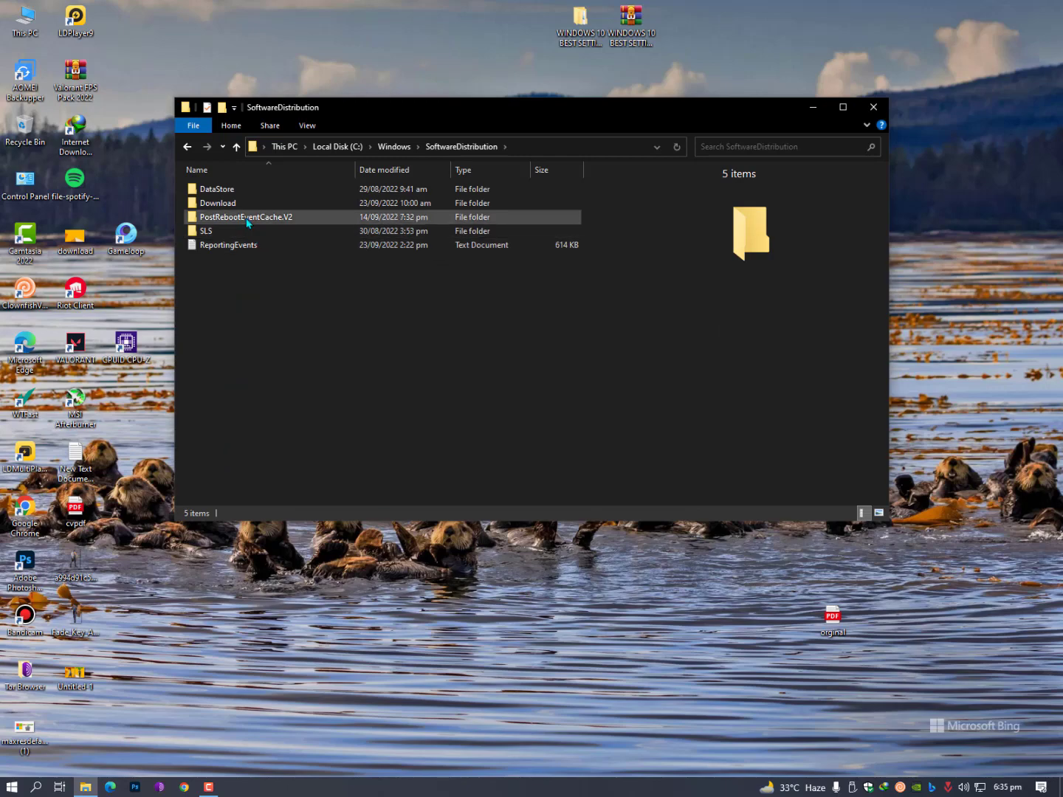
click(216, 206)
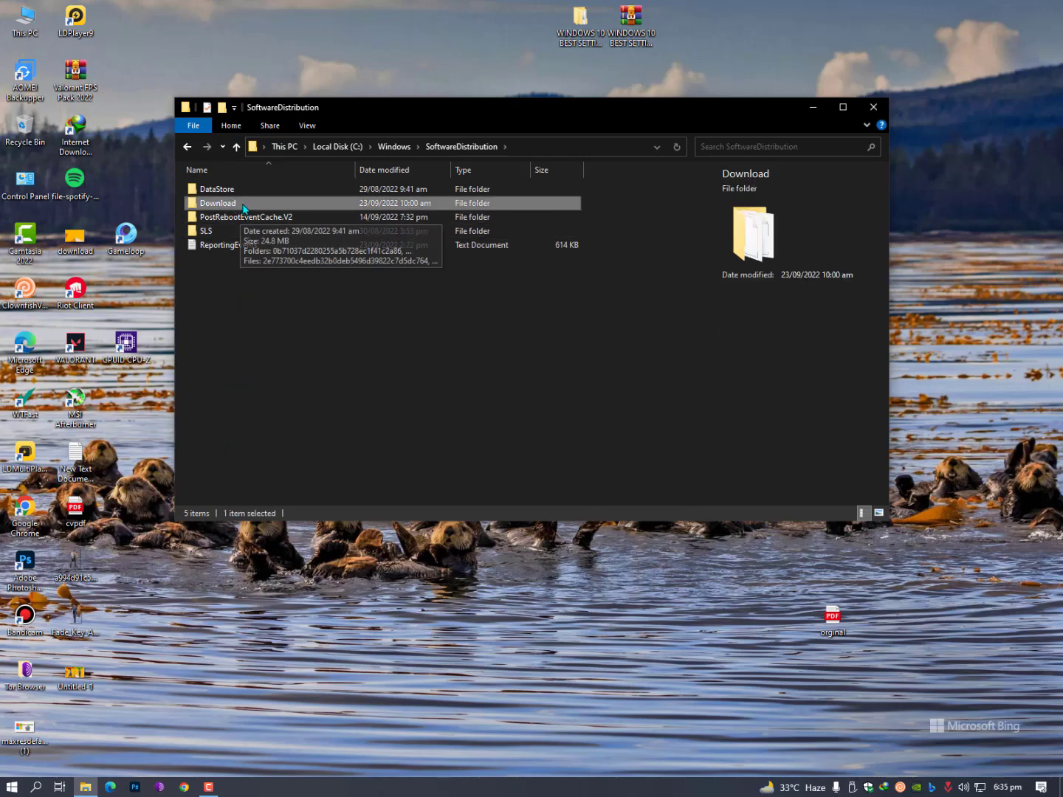
Review the Download folder's contents, then delete the Download folder from SoftwareDistribution
double_click(241, 209)
drag(296, 389, 343, 160)
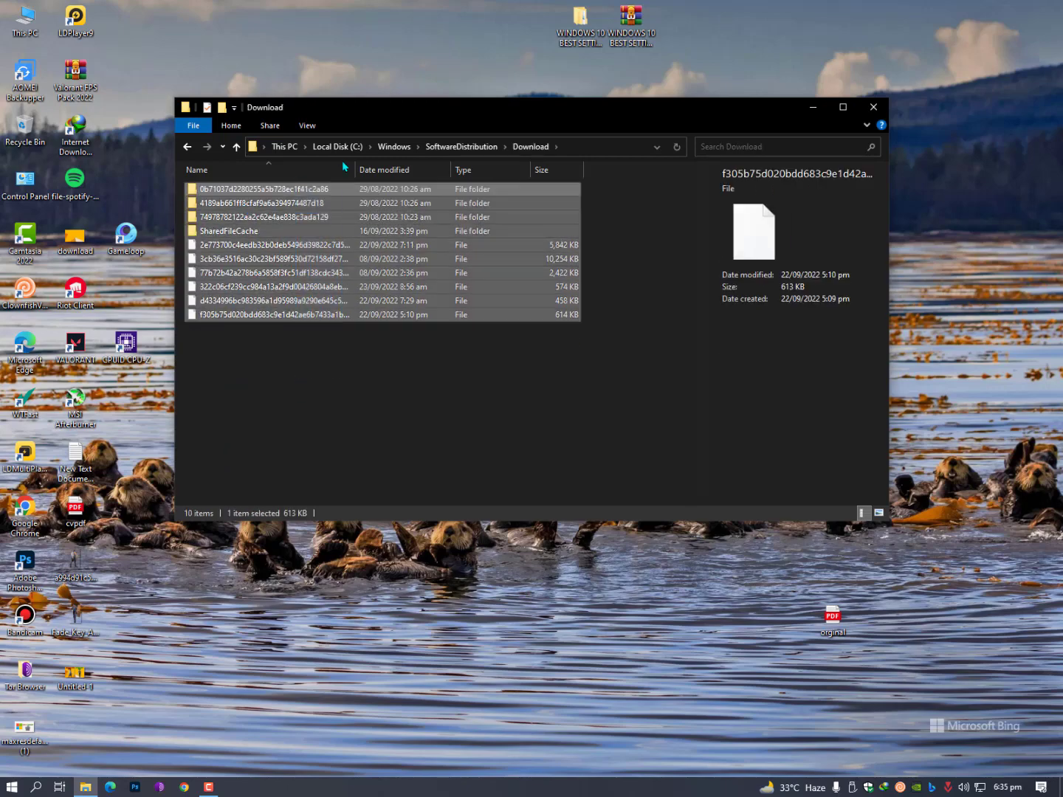
key(alt+Left)
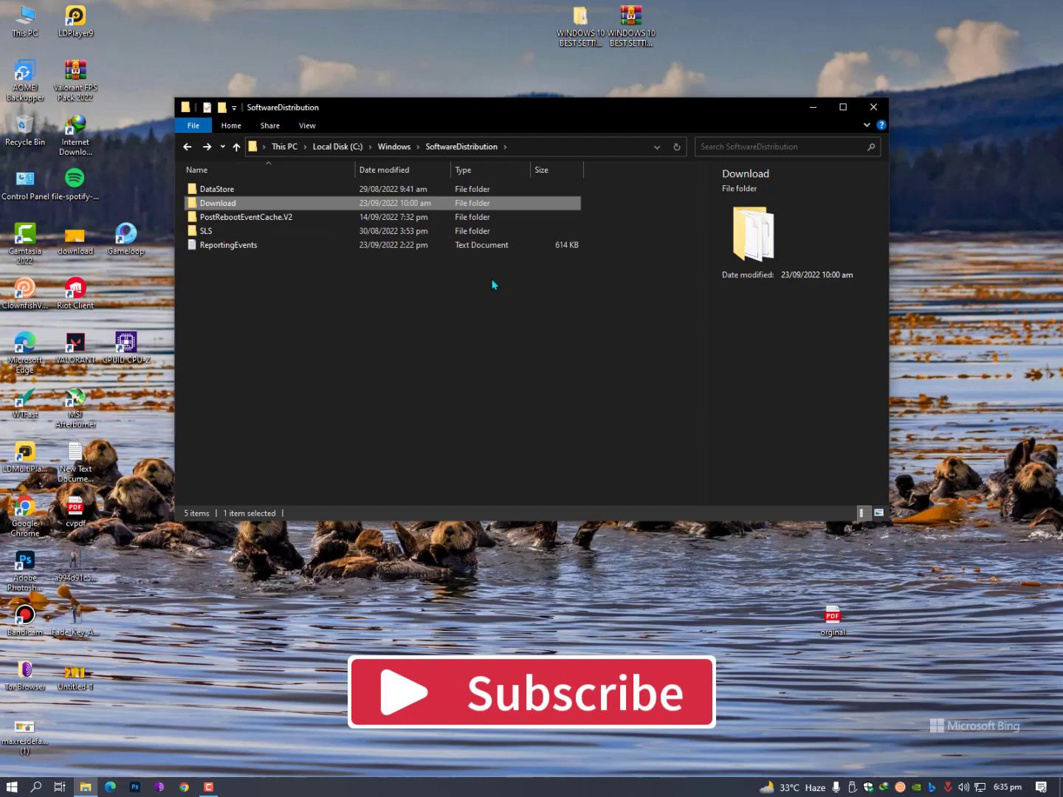
key(Delete)
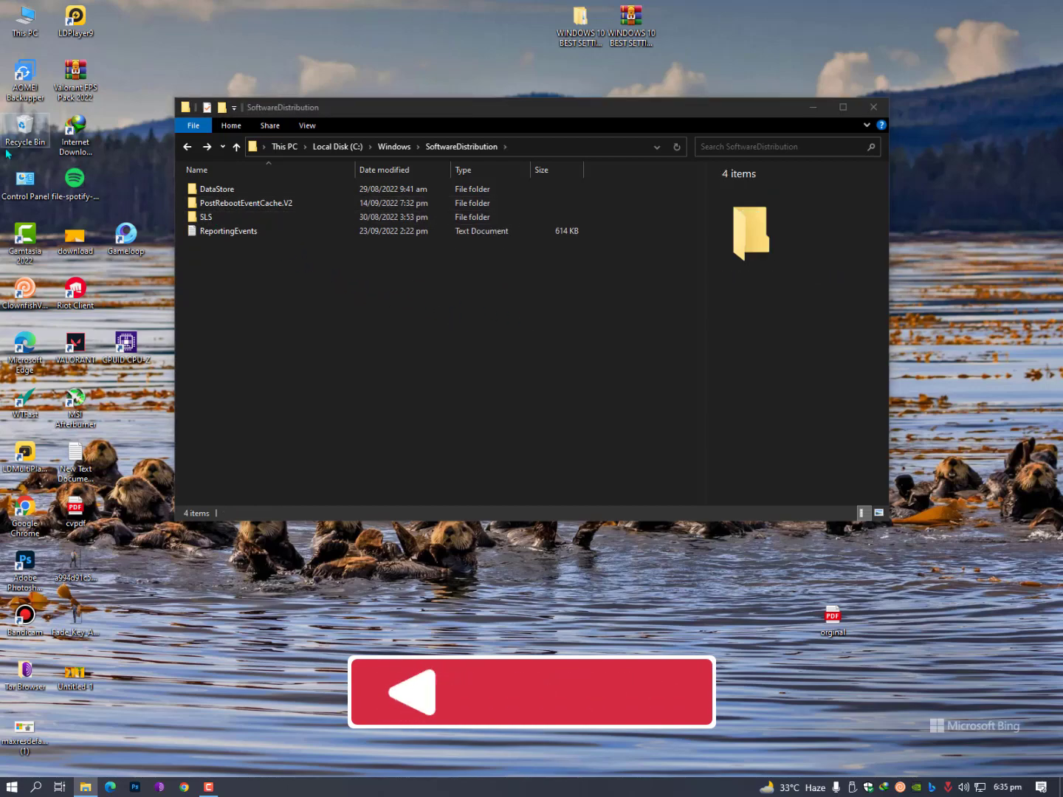
Empty the Recycle Bin to permanently remove it and return to C:\Windows
right_click(23, 125)
click(114, 147)
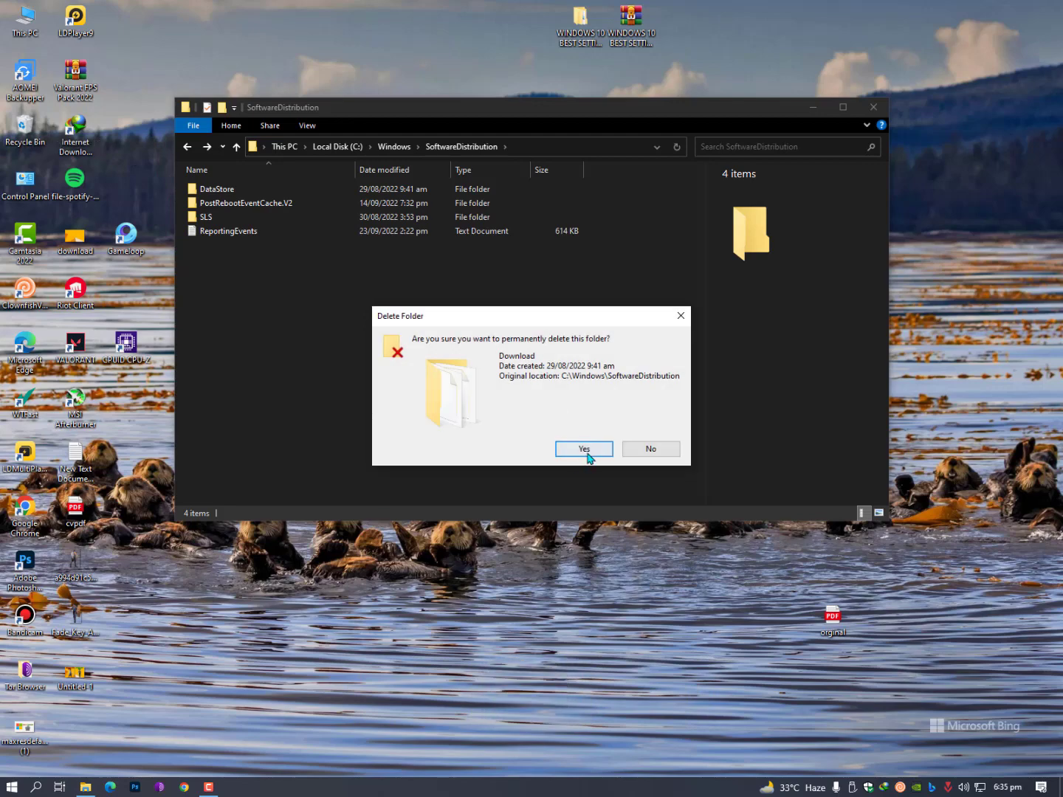
click(583, 449)
key(BackSpace)
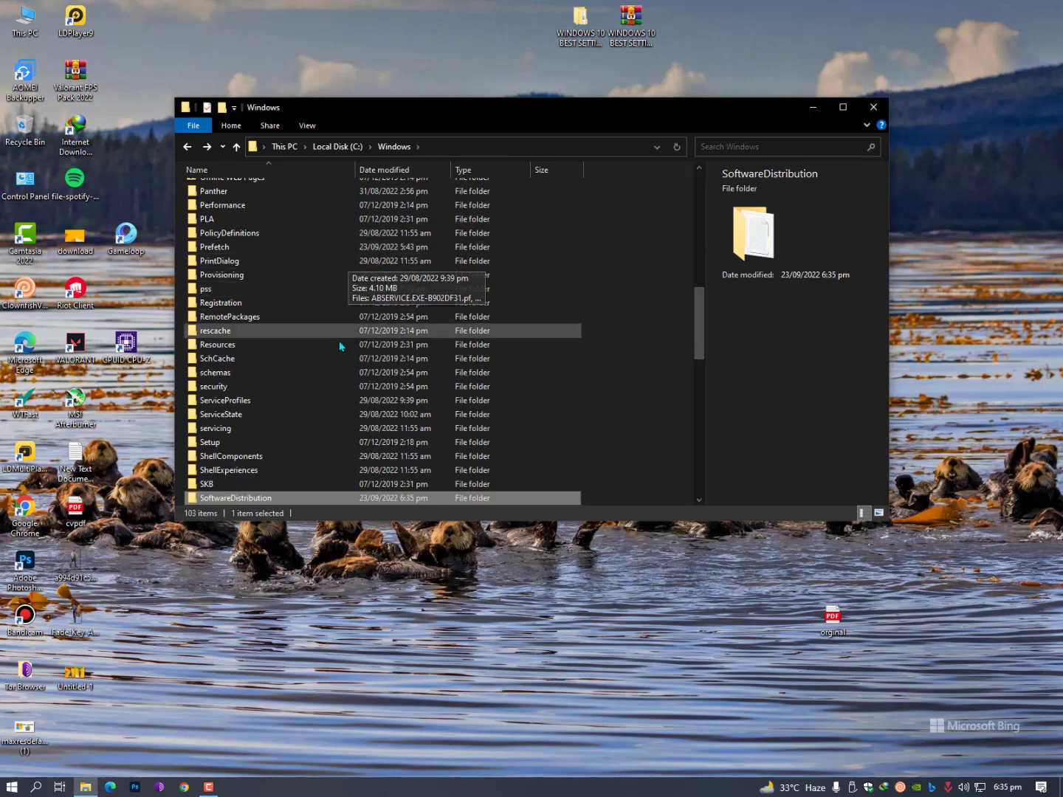
scroll(355, 363, down, 6)
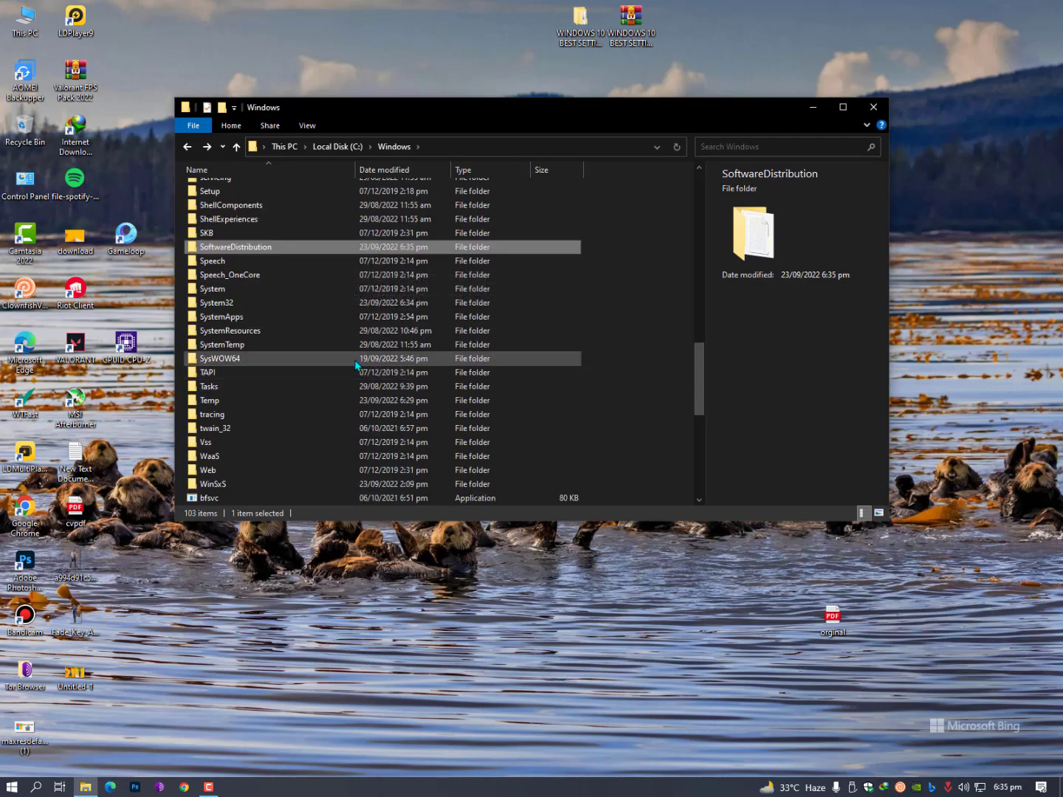
Close File Explorer and open Update & Security in Windows Settings
click(872, 110)
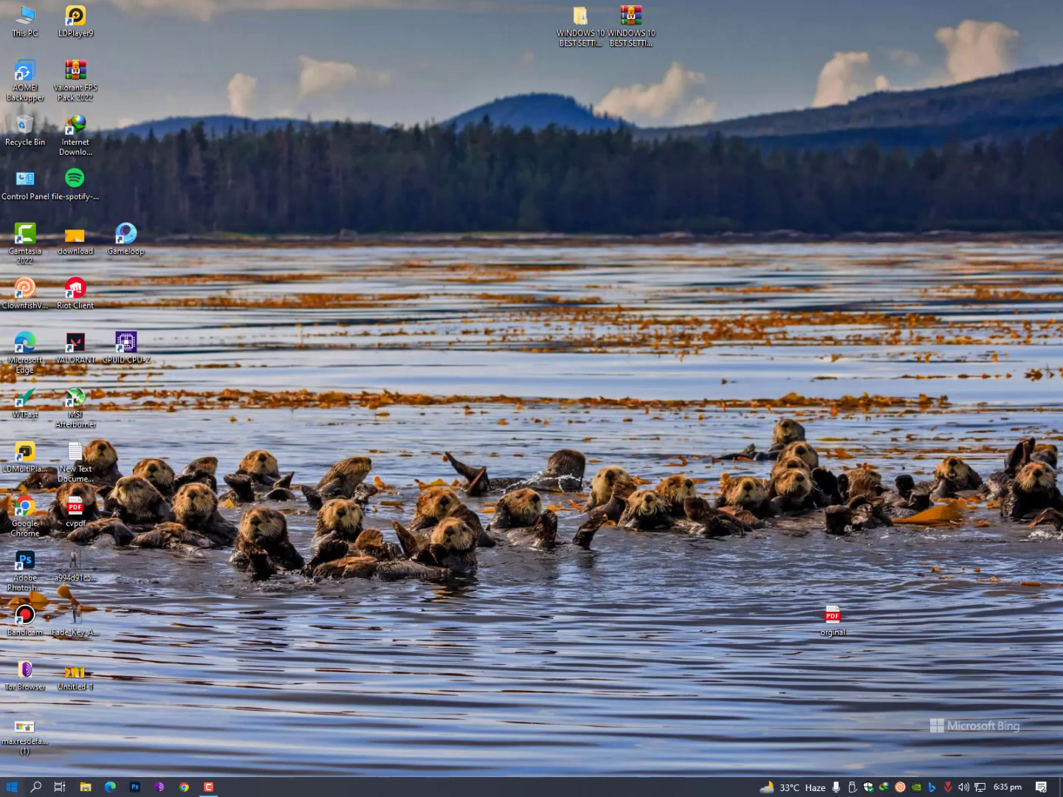
key(super)
click(16, 724)
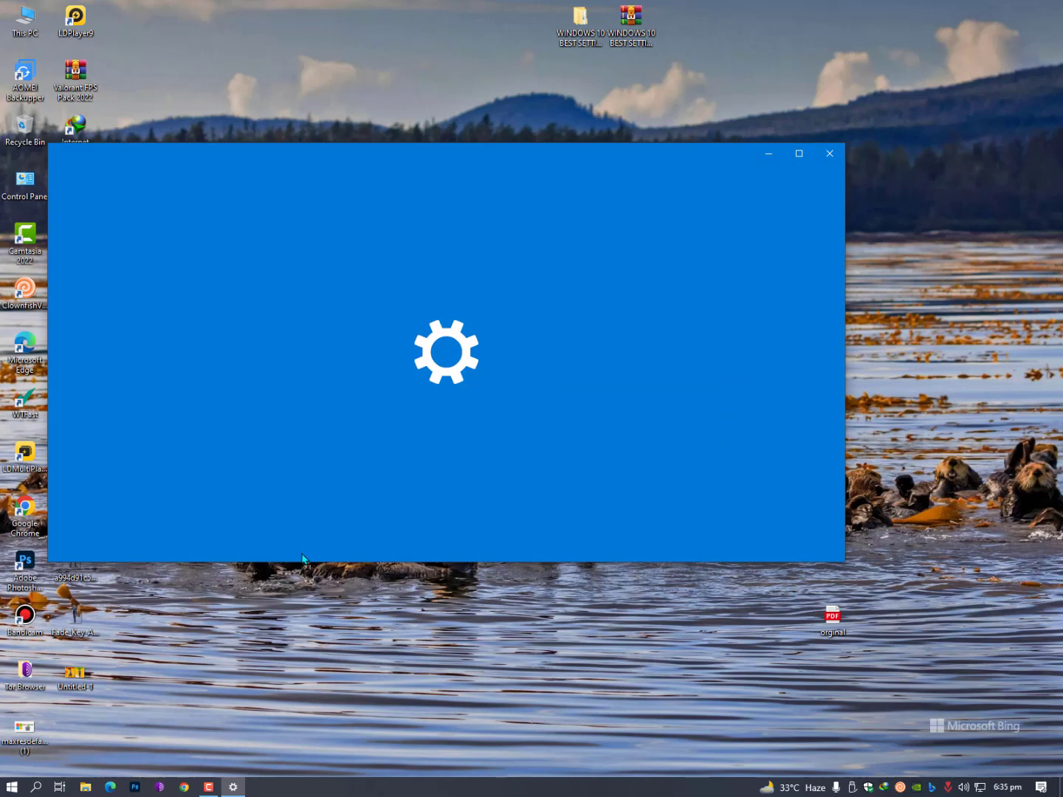
scroll(346, 454, down, 1)
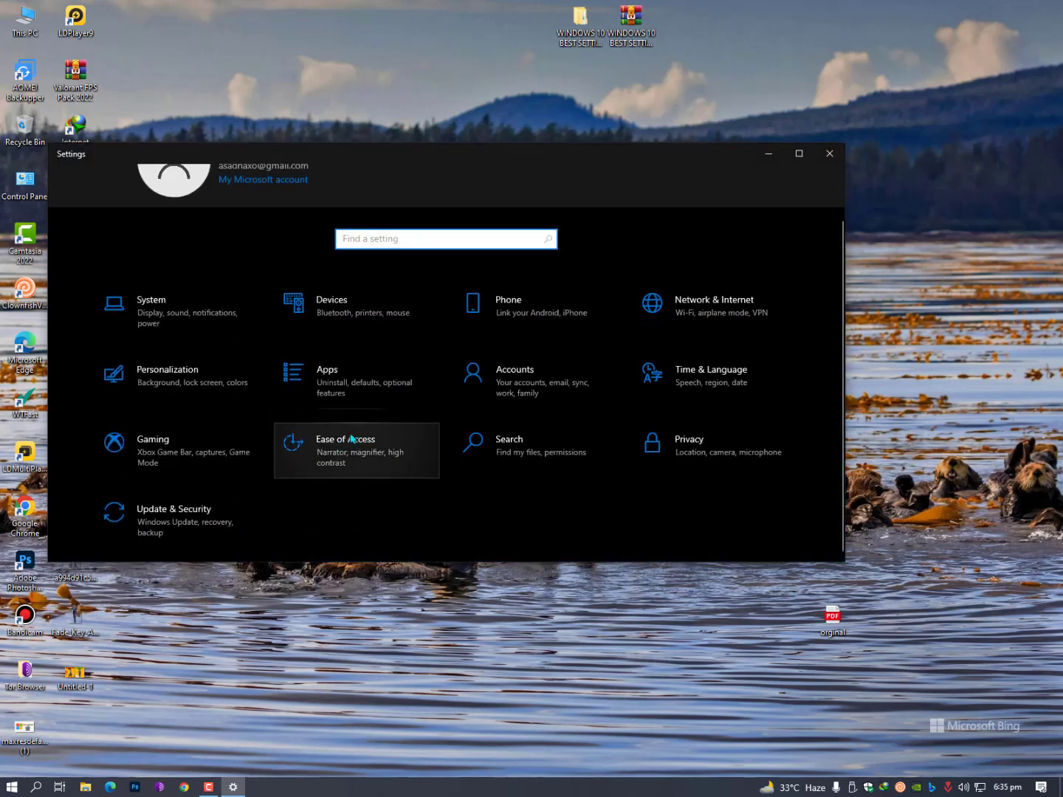
click(217, 521)
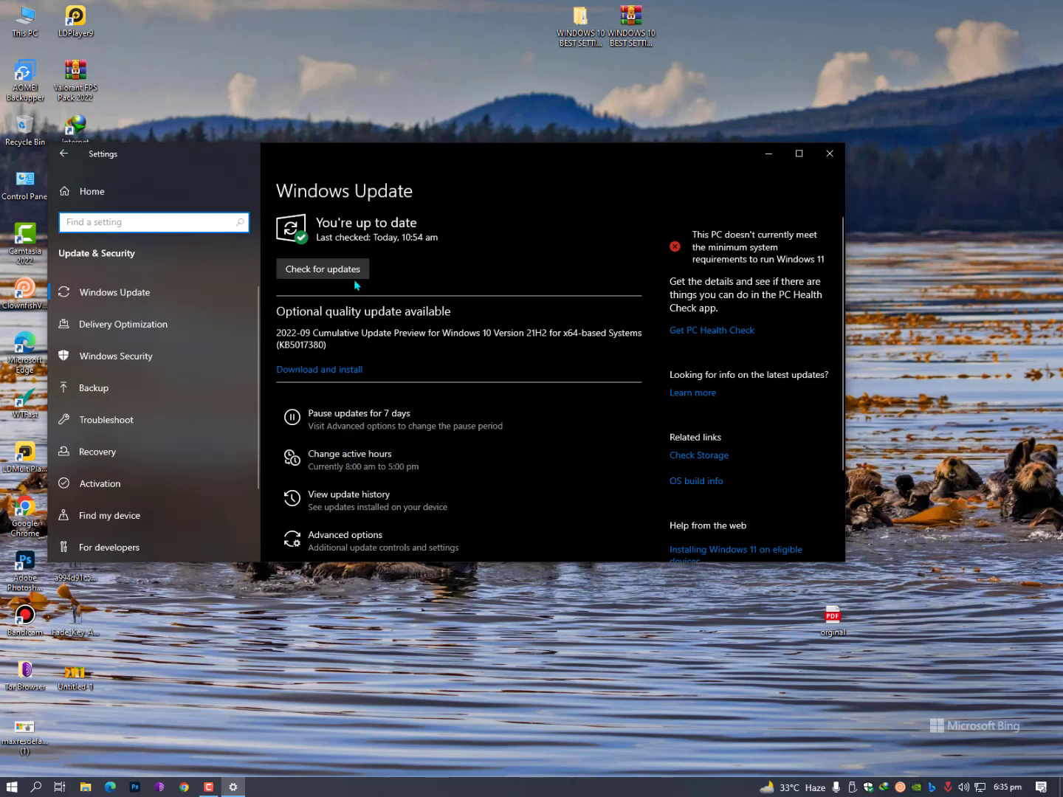
Open Check Storage for Local Disk (C:) and expand Show more categories to review usage
click(706, 457)
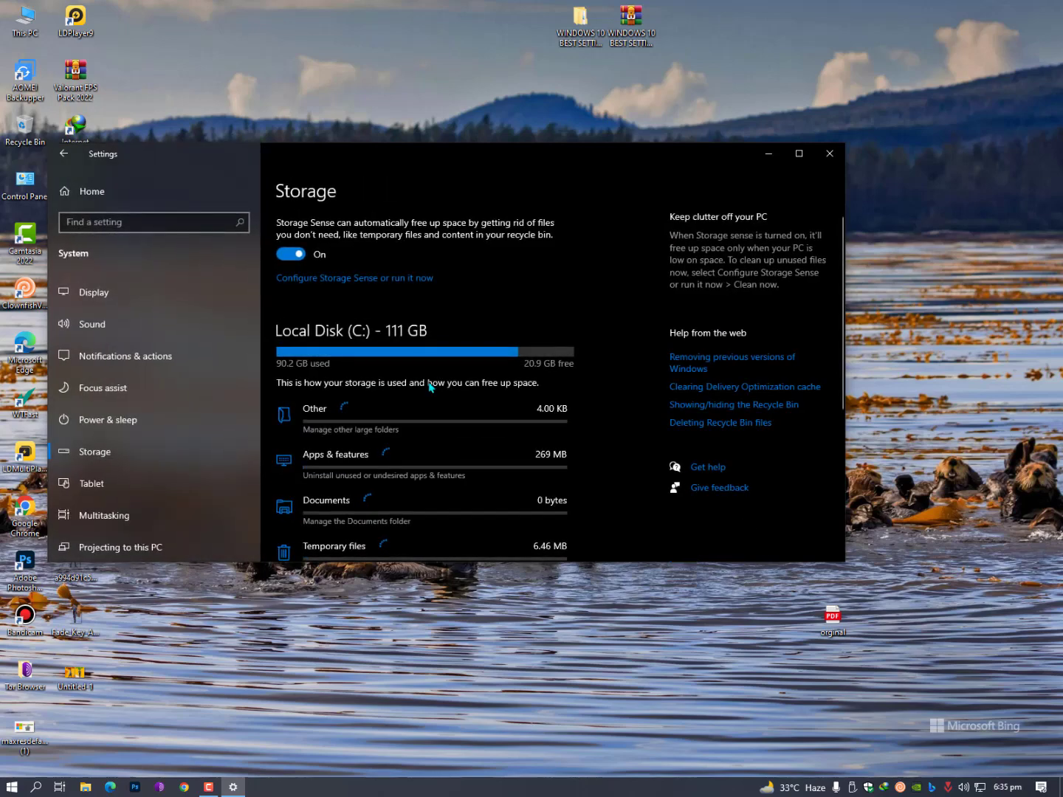
scroll(431, 386, down, 5)
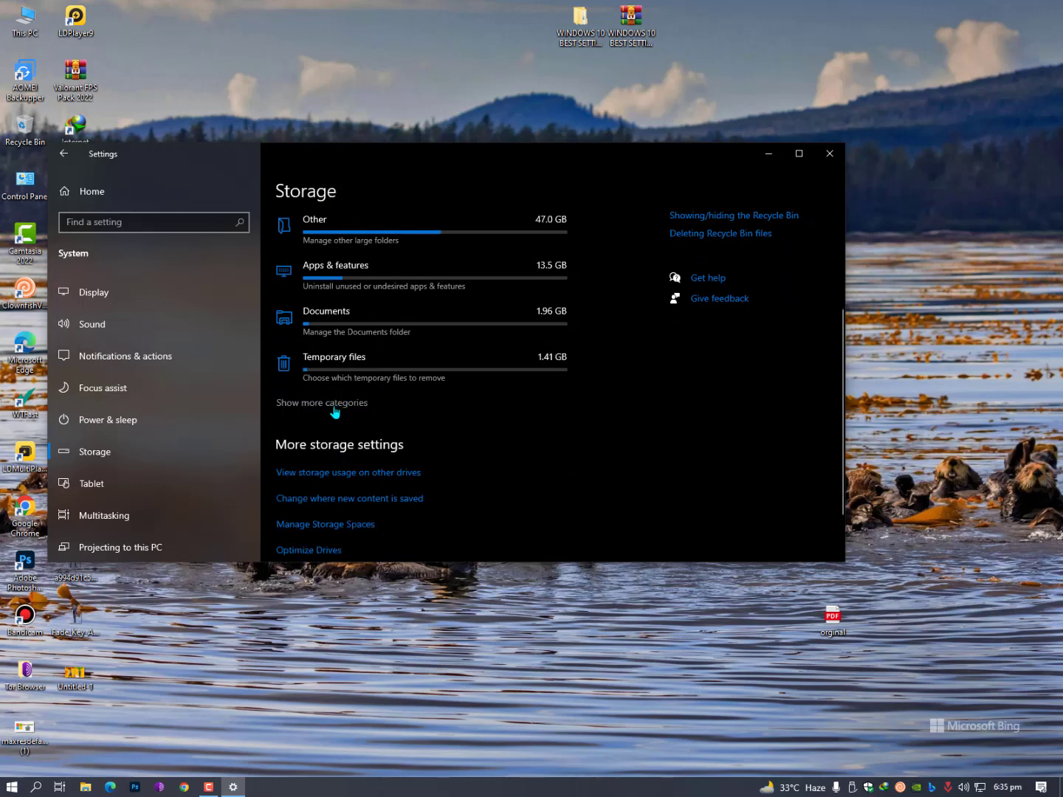
click(336, 408)
scroll(416, 429, down, 5)
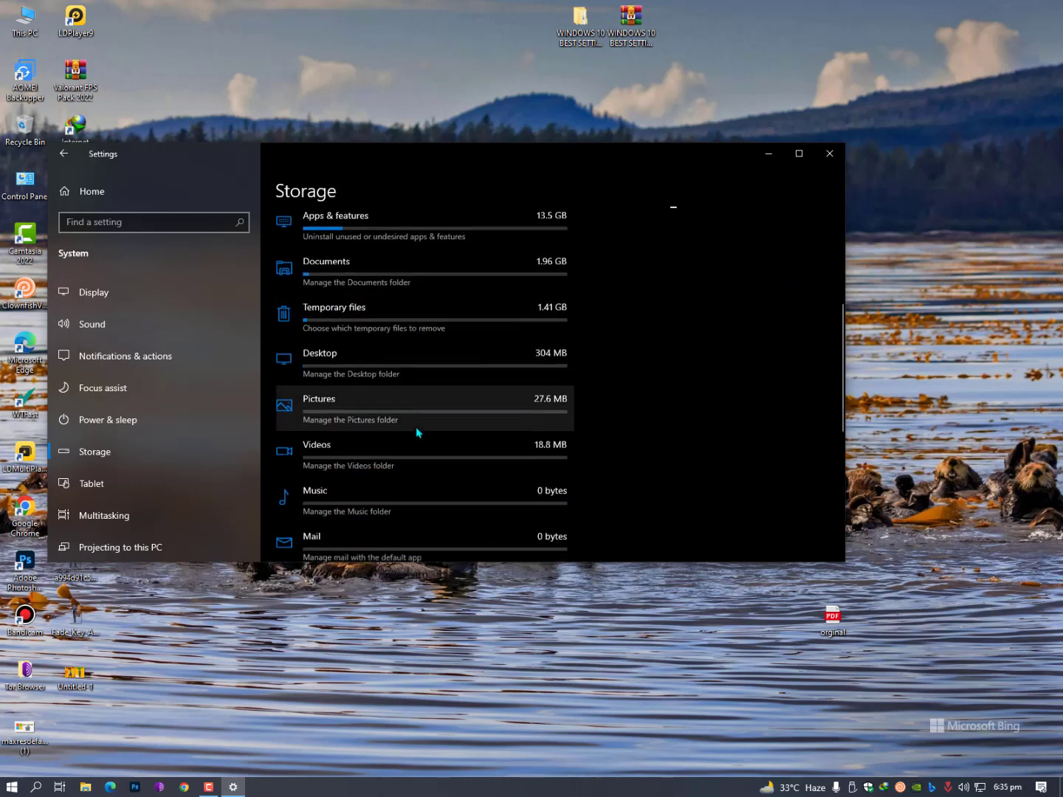
scroll(416, 431, down, 5)
scroll(415, 431, up, 8)
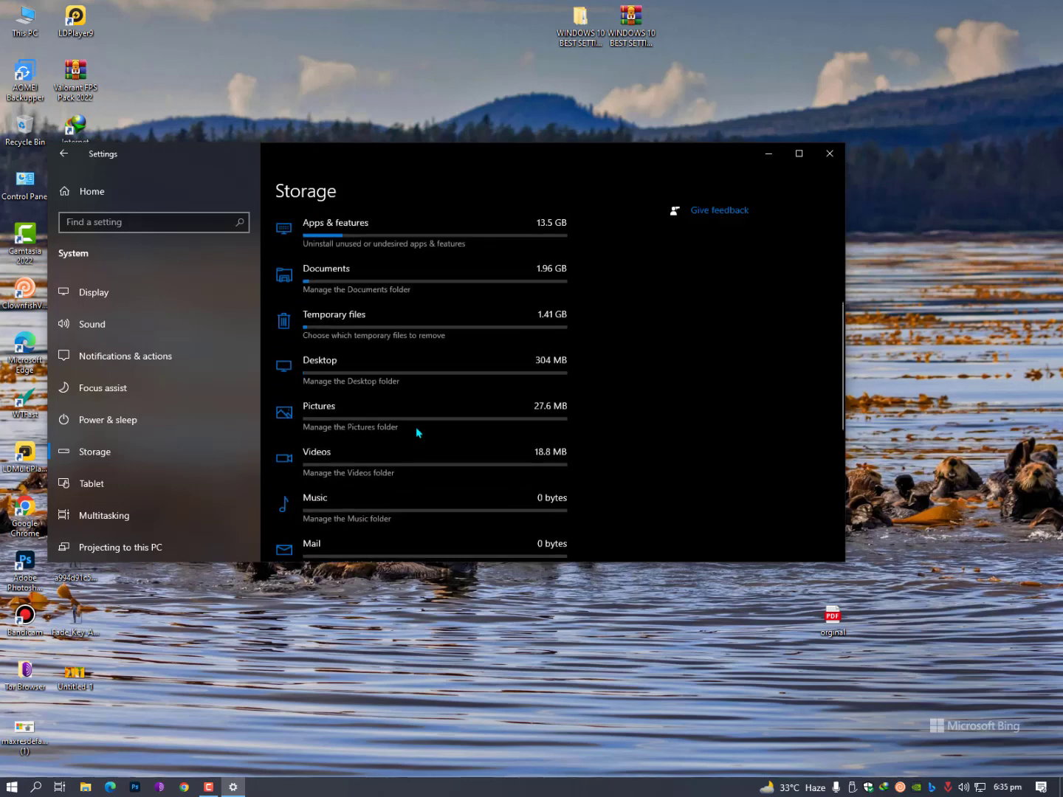
scroll(415, 432, up, 3)
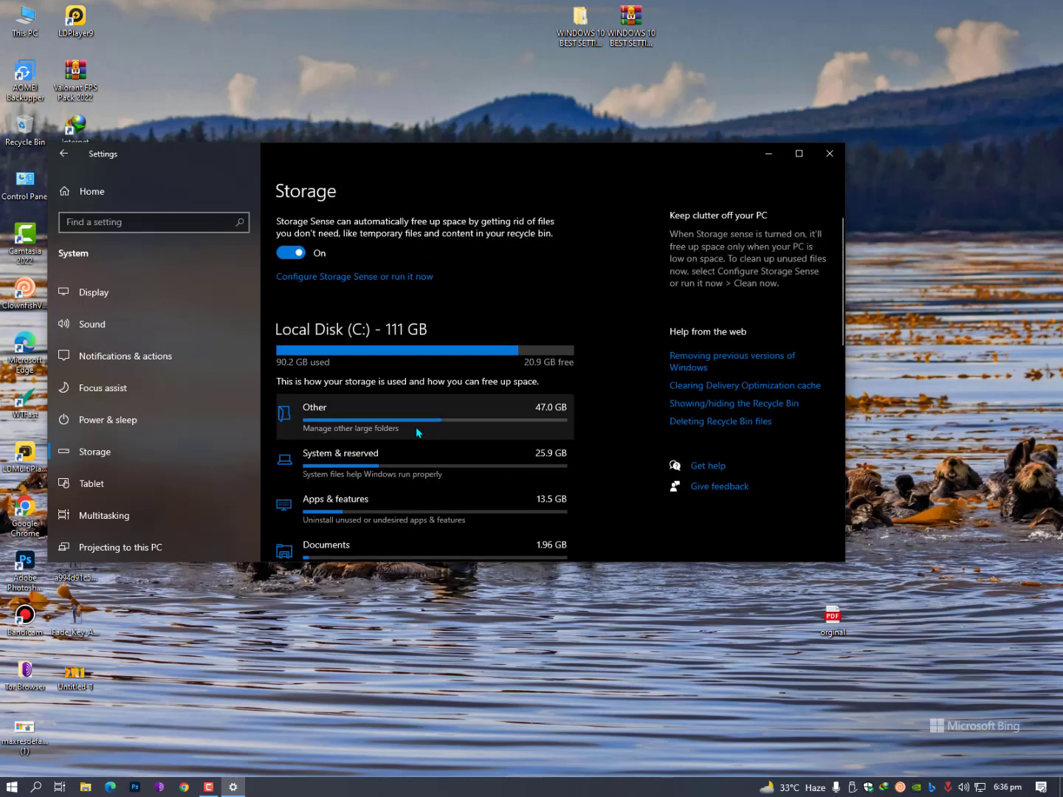
scroll(416, 432, down, 2)
scroll(415, 427, up, 2)
scroll(416, 427, down, 1)
scroll(416, 427, up, 3)
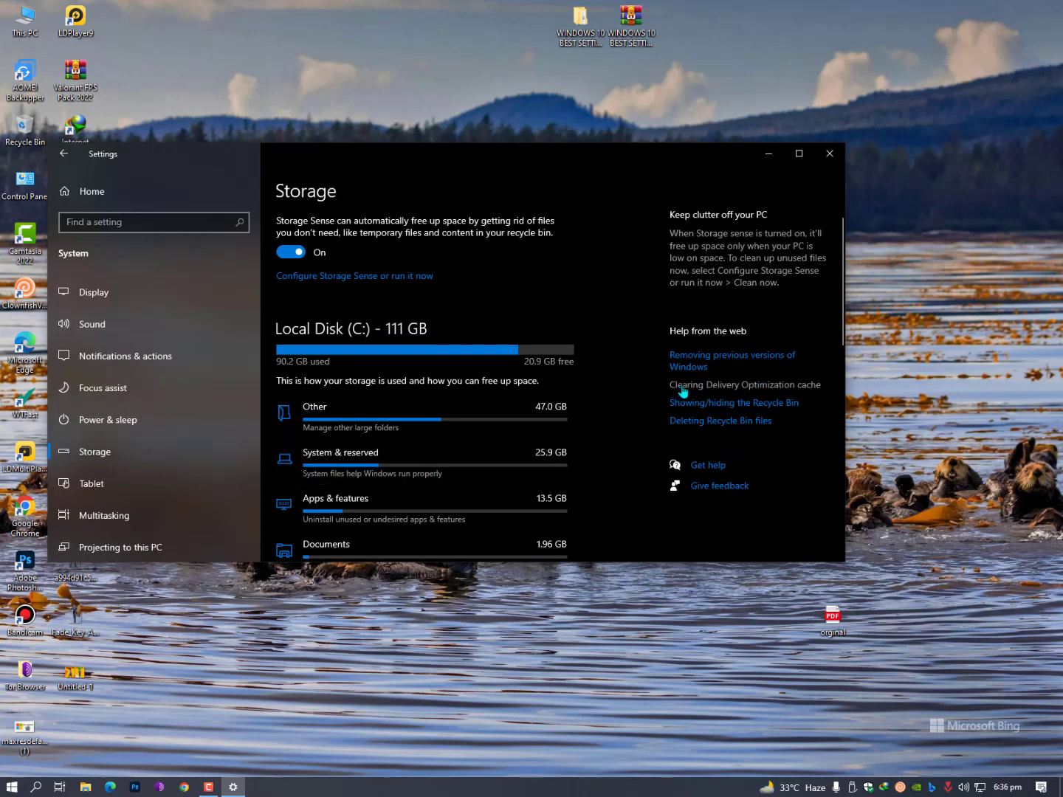
Read the Bing guide on clearing the Delivery Optimization cache, then close Edge
click(733, 388)
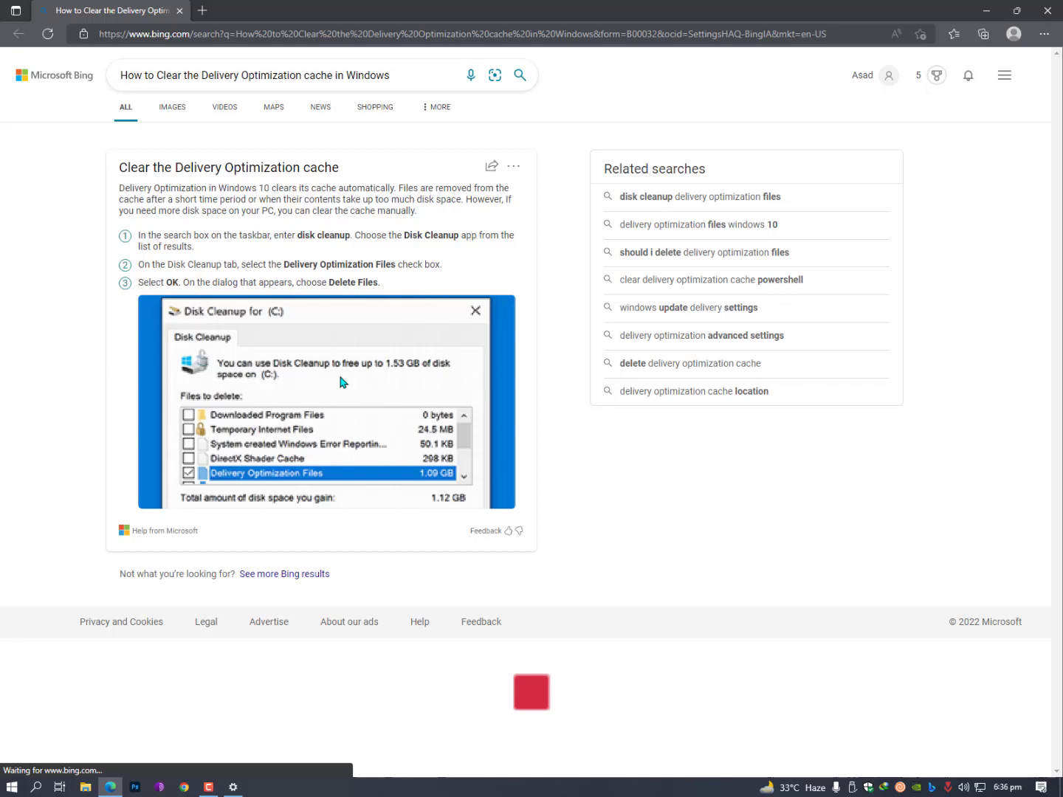
drag(142, 173, 334, 191)
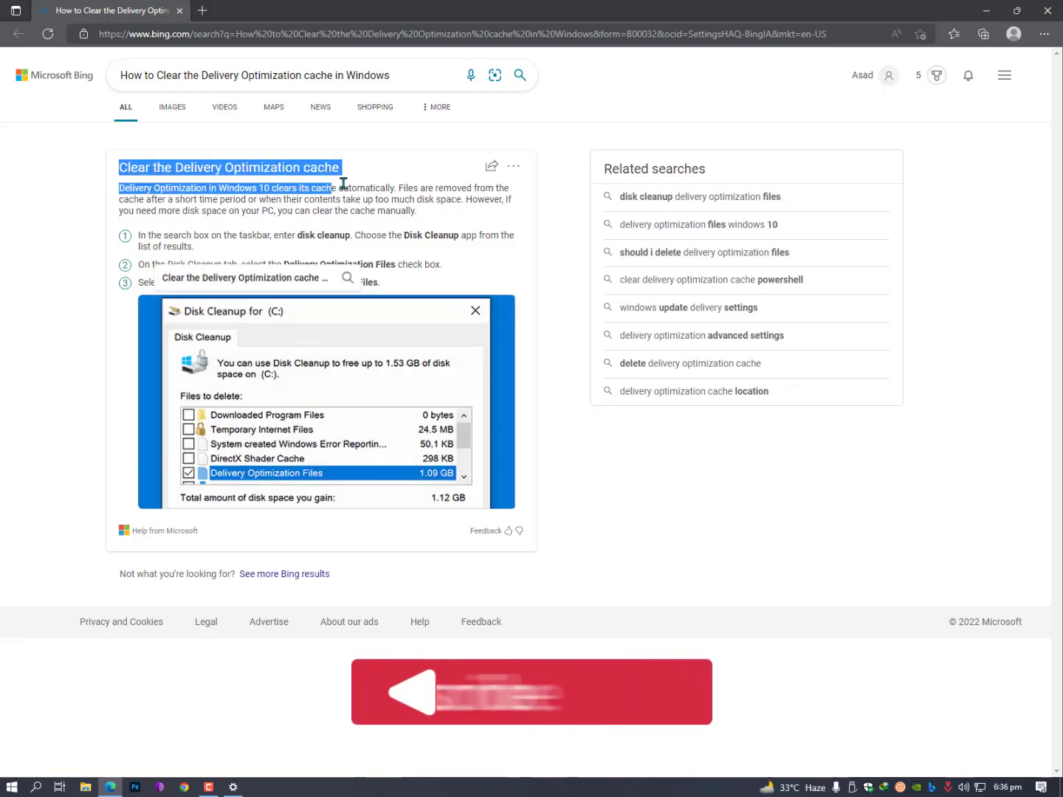
click(350, 172)
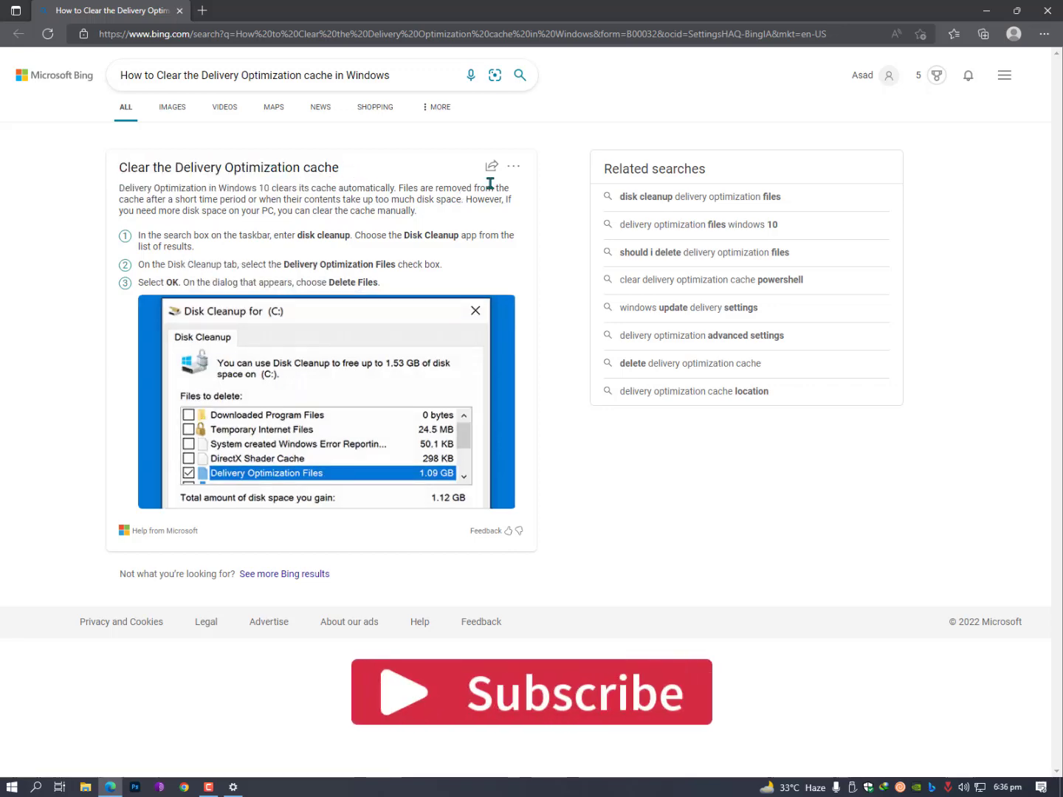
click(1039, 15)
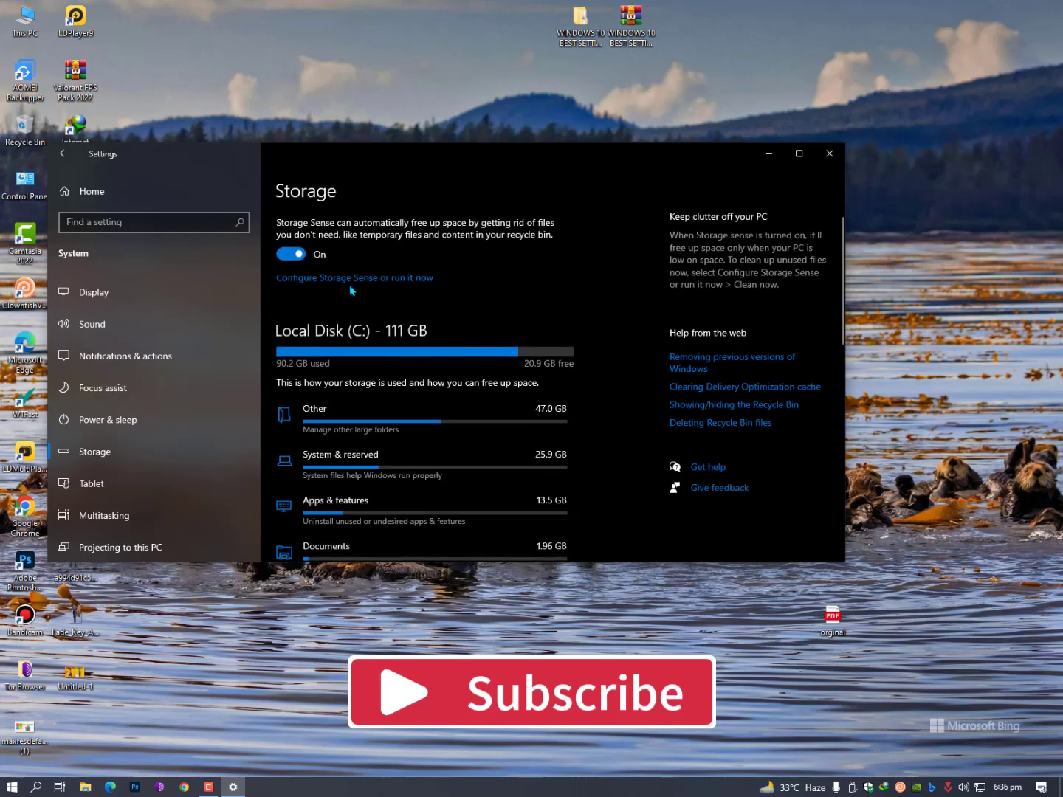
Set Storage Sense retention to 1 day for recycle bin, 14 days for Downloads, and Clean now
click(354, 285)
scroll(289, 356, down, 4)
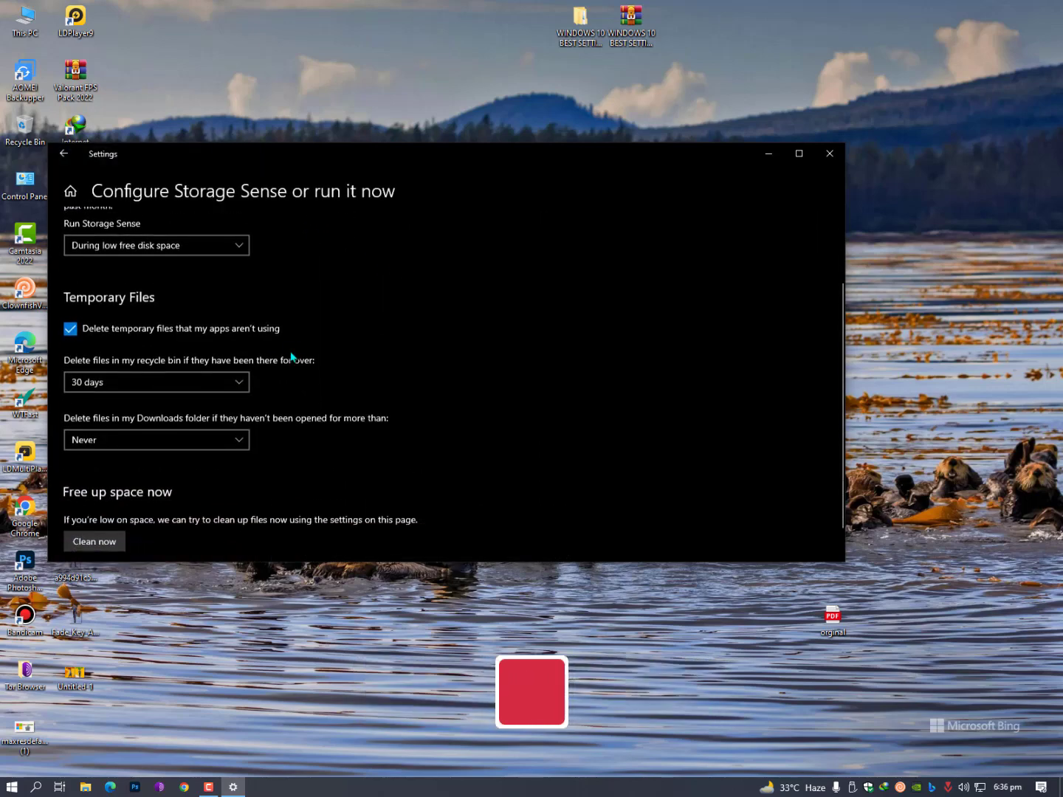
click(170, 349)
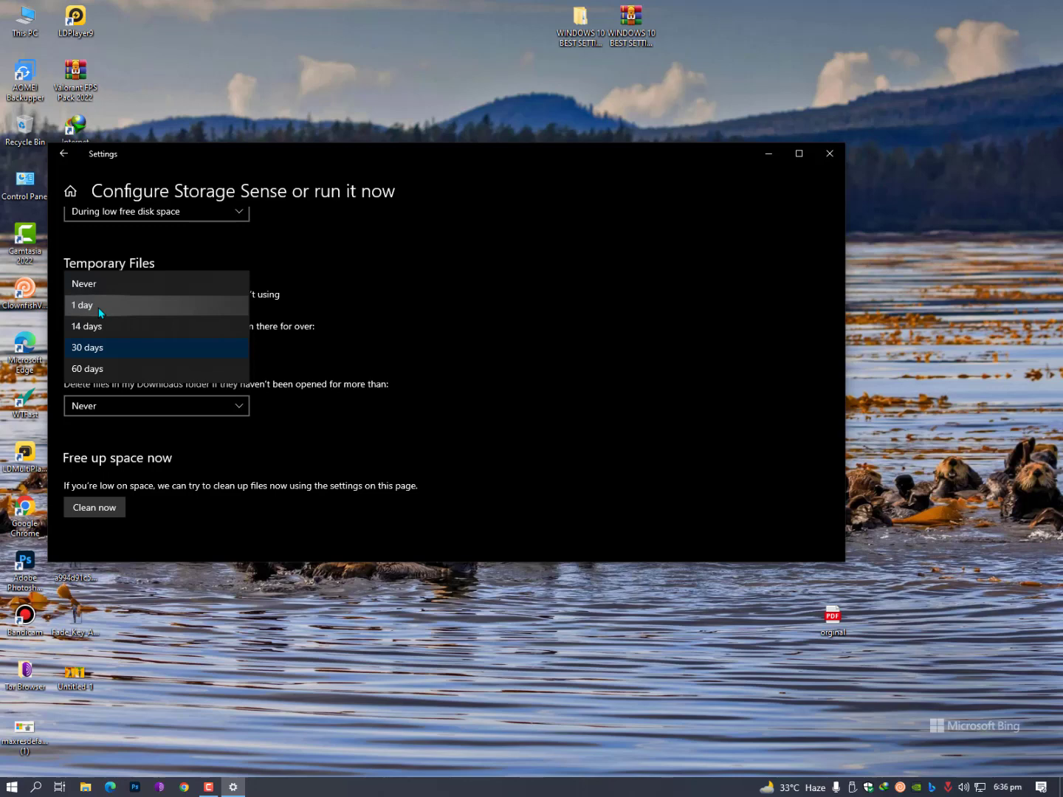
click(130, 306)
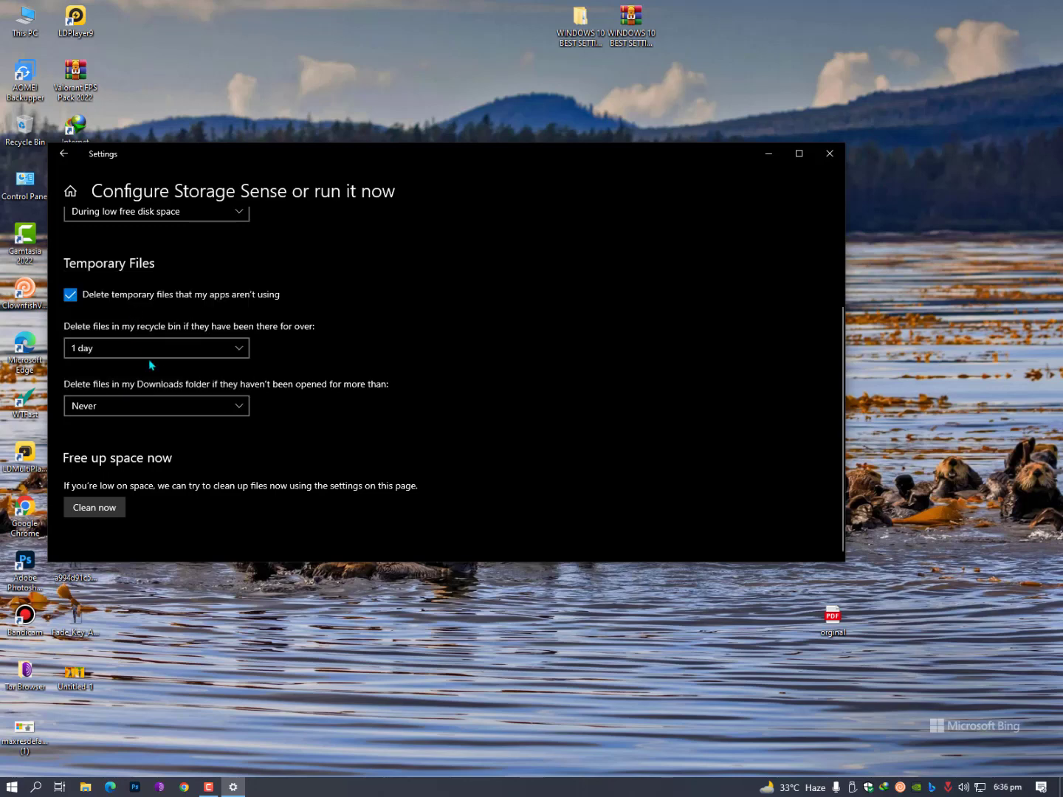
click(163, 408)
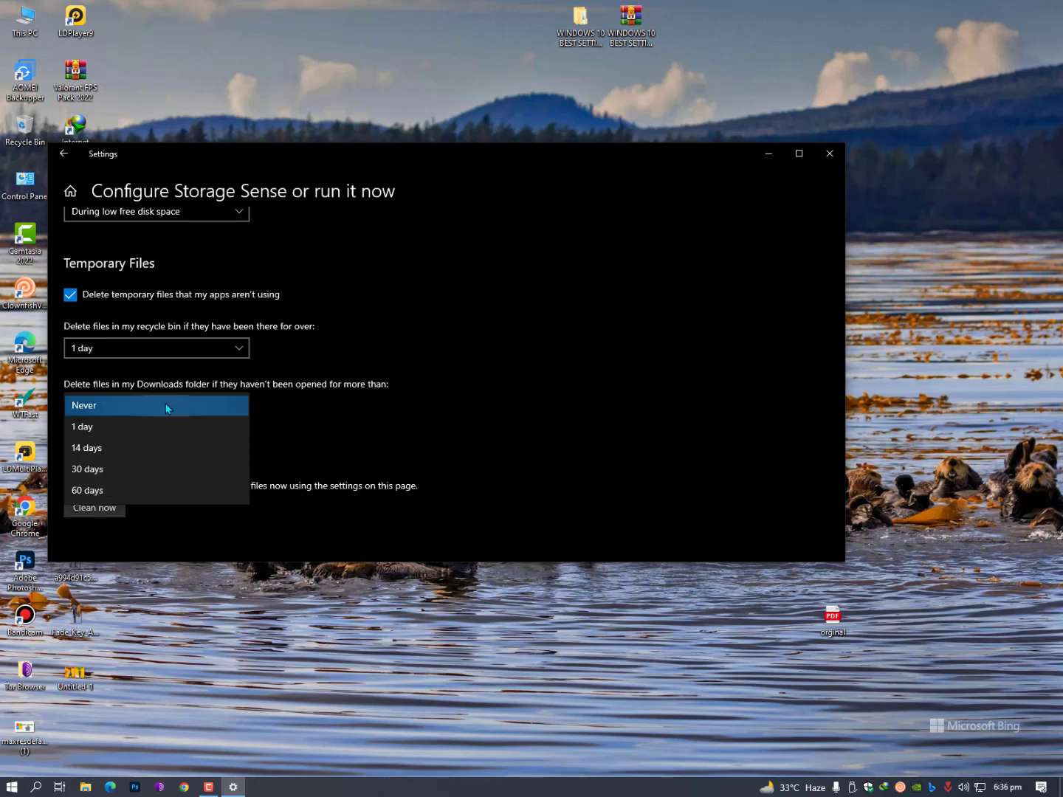
click(149, 449)
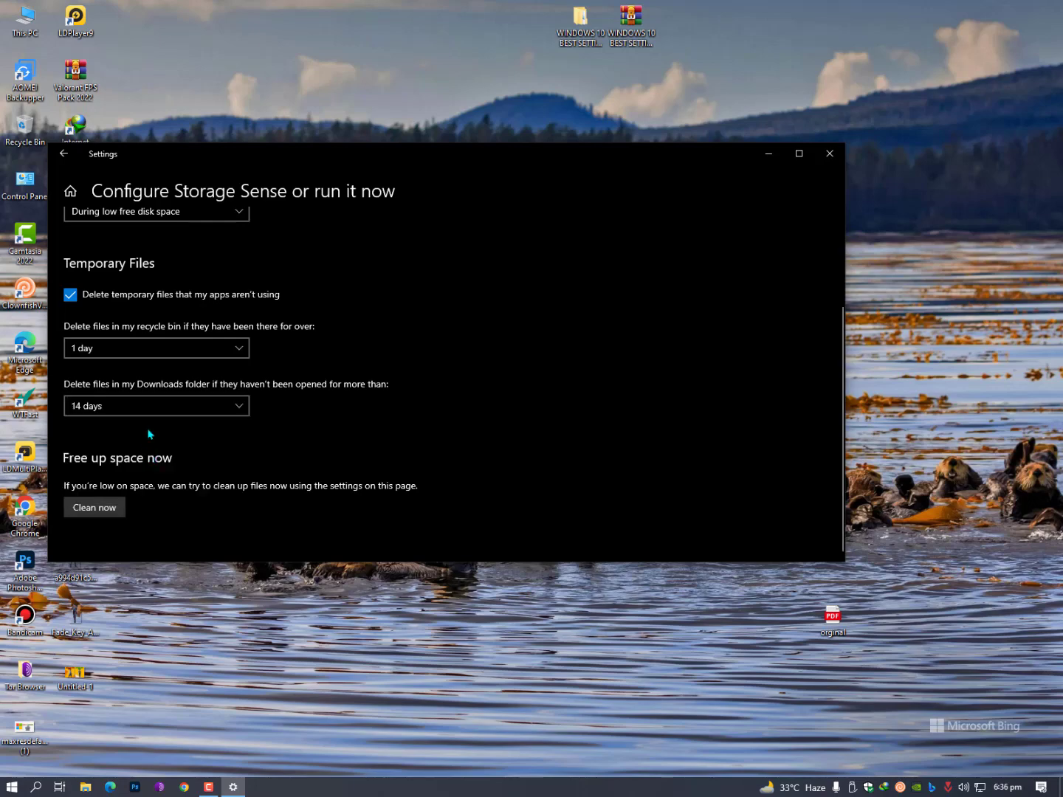
click(110, 508)
scroll(149, 491, down, 1)
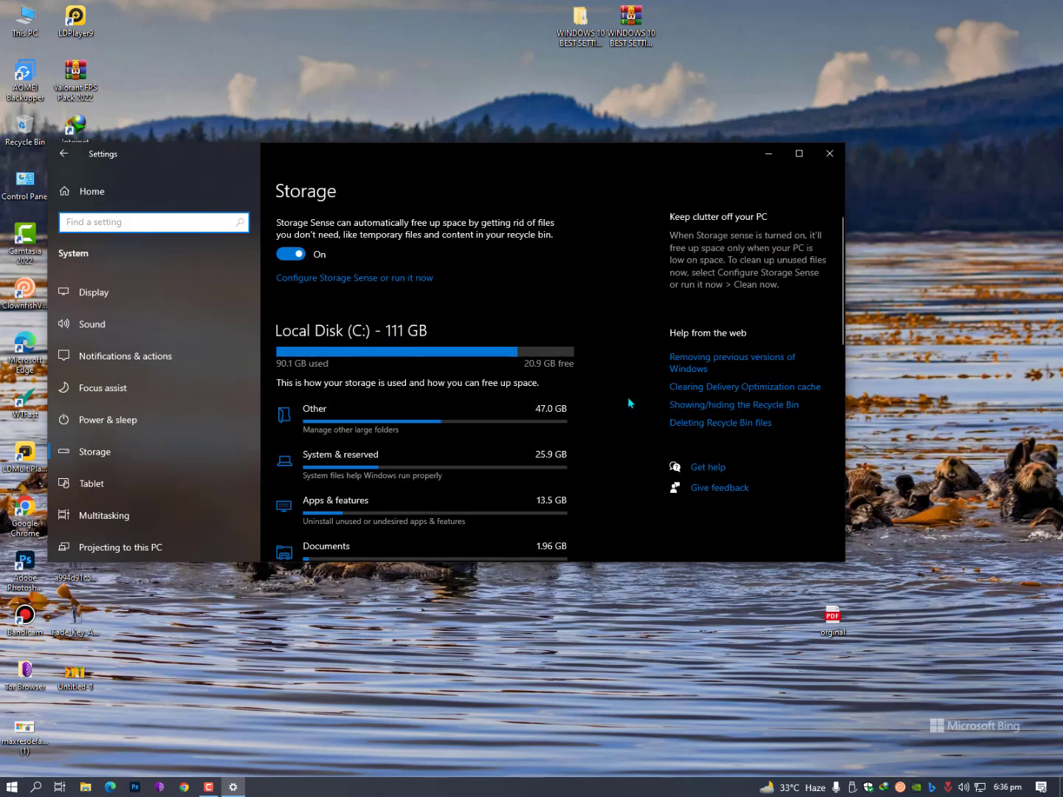
Close Settings and check This PC's properties on the About page
scroll(570, 440, down, 5)
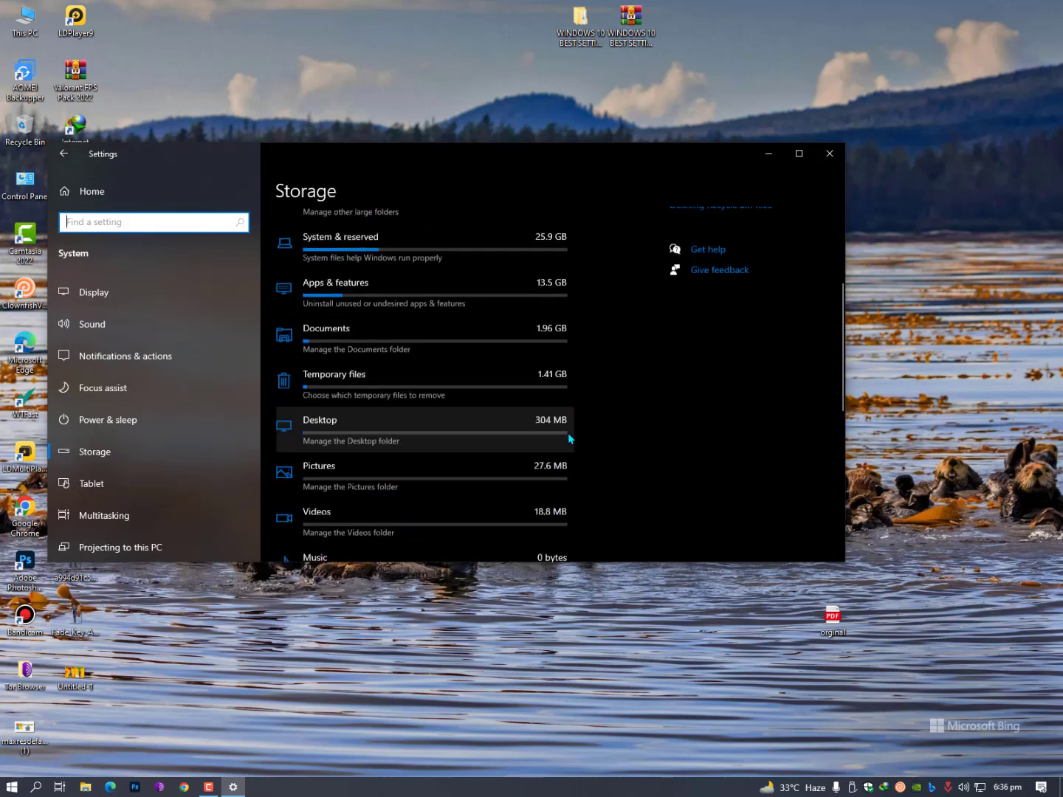
click(830, 154)
right_click(17, 27)
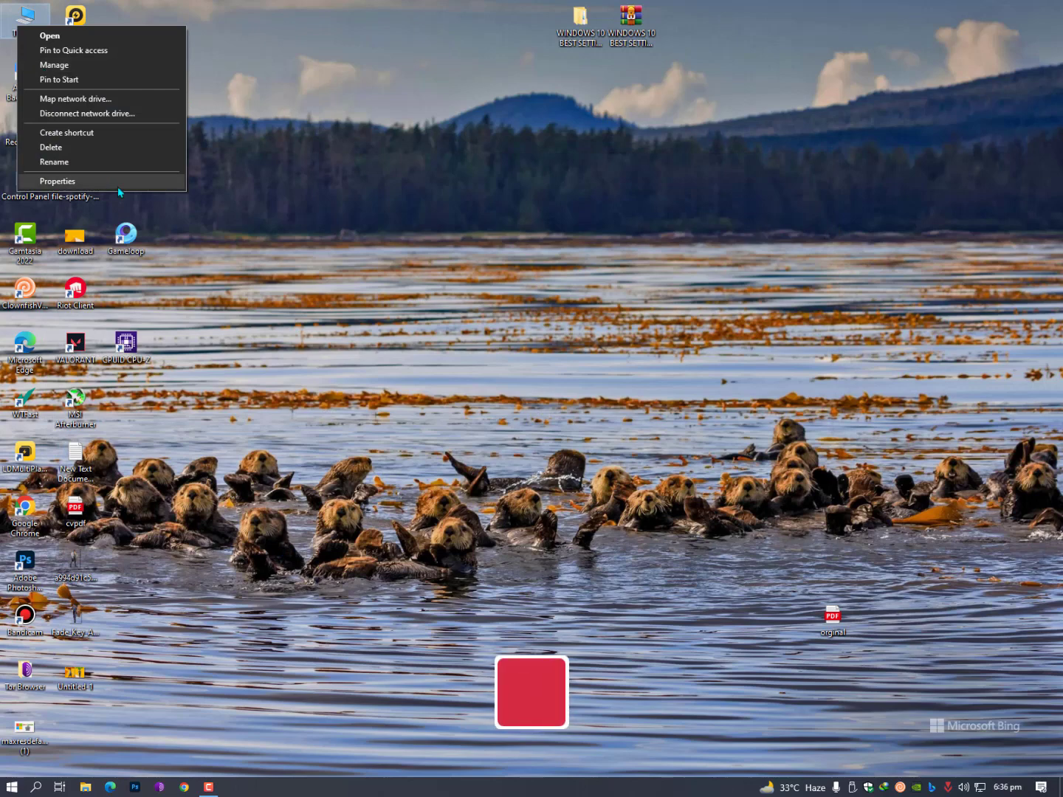
click(57, 181)
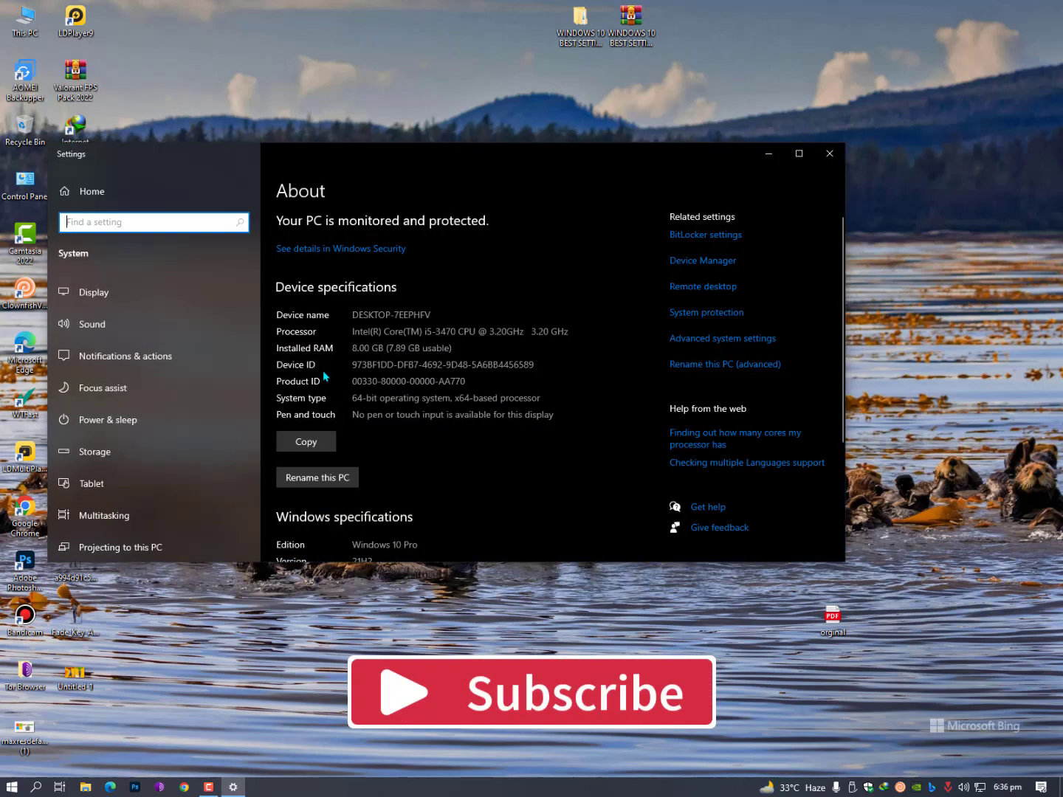
click(828, 153)
Open This PC in File Explorer, entering and leaving Local Disk (C:)
double_click(25, 22)
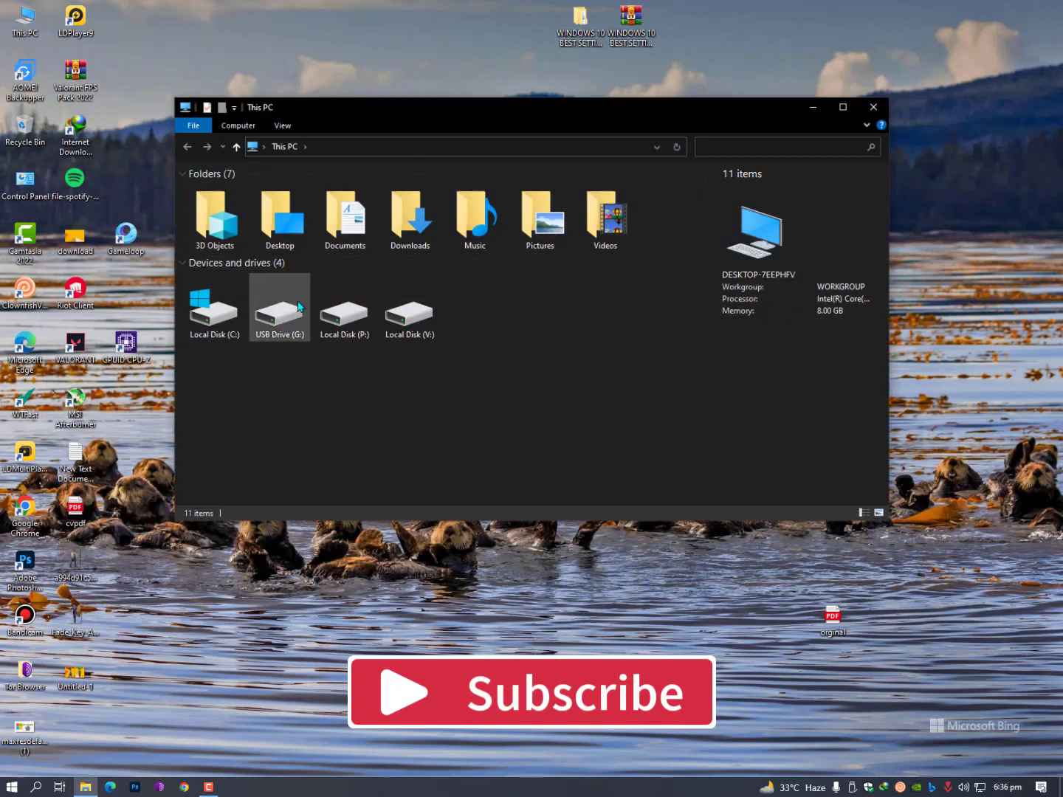
double_click(214, 308)
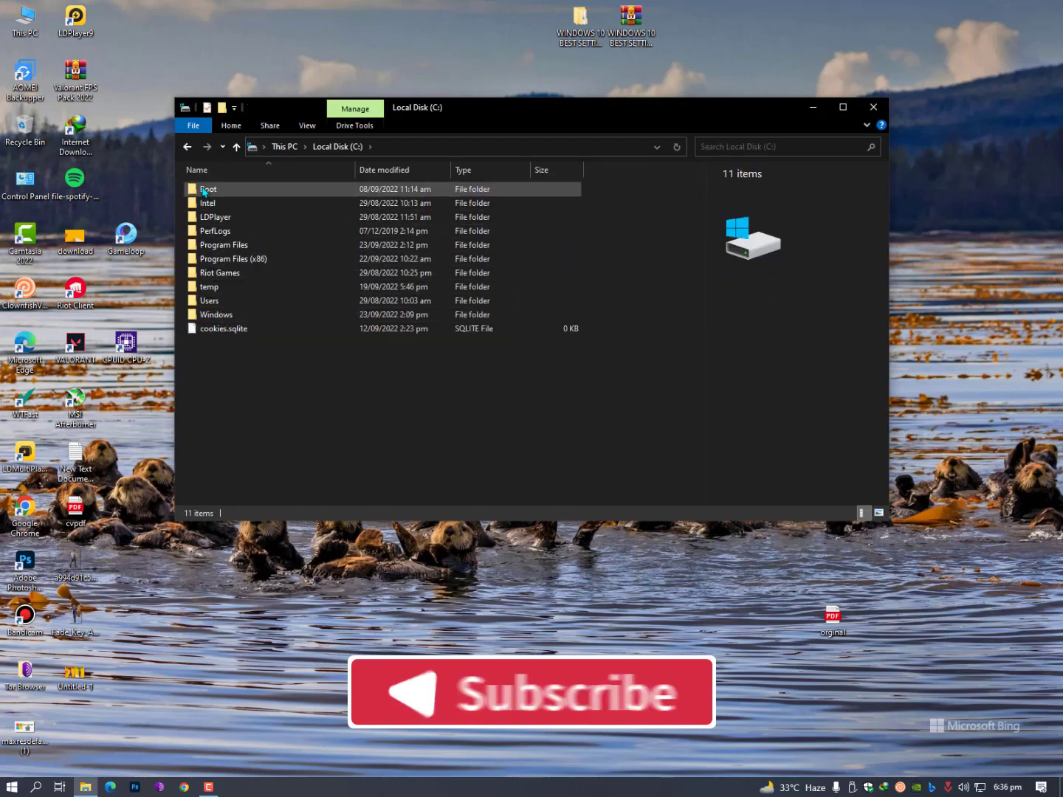
key(alt+Left)
Launch Disk Cleanup from Local Disk (C:) properties and review the 35.4 MB of files to delete
right_click(231, 298)
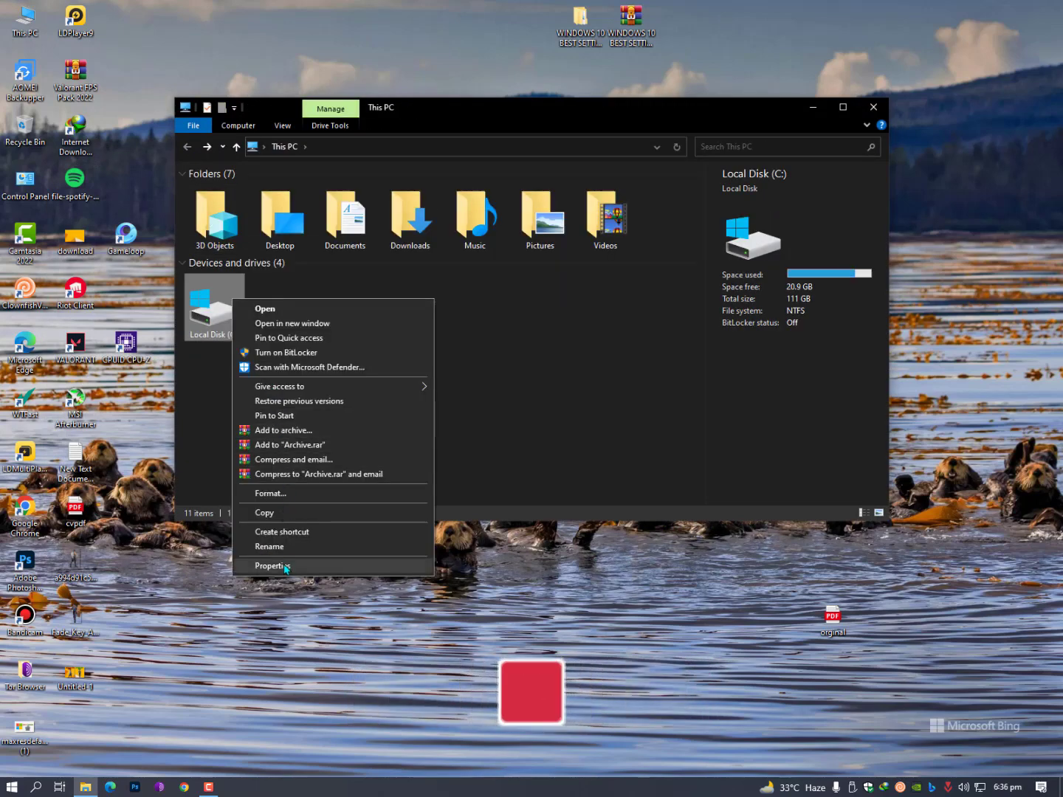
click(286, 567)
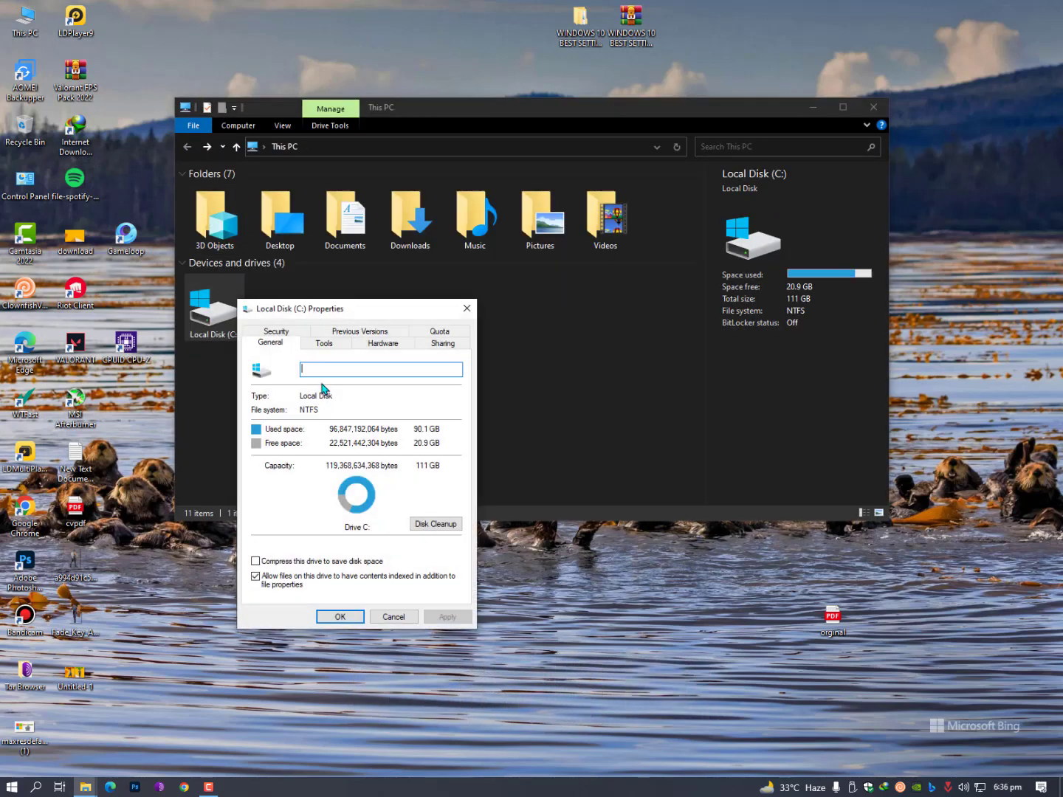
click(440, 526)
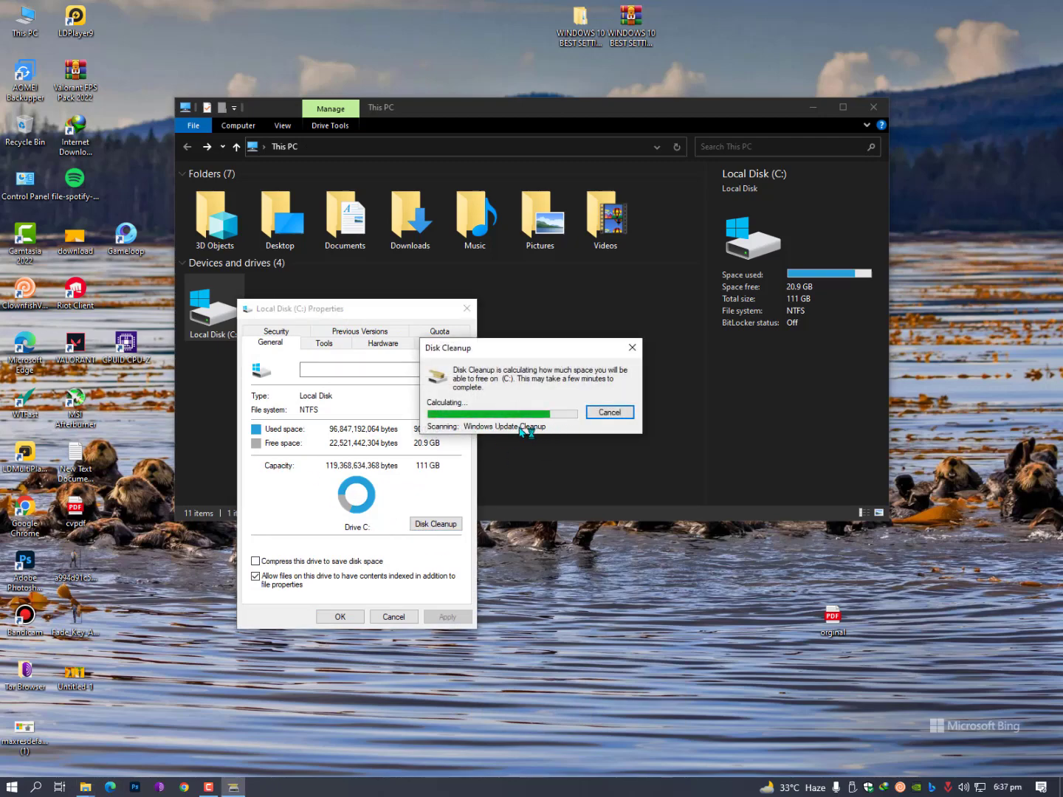
scroll(245, 262, down, 2)
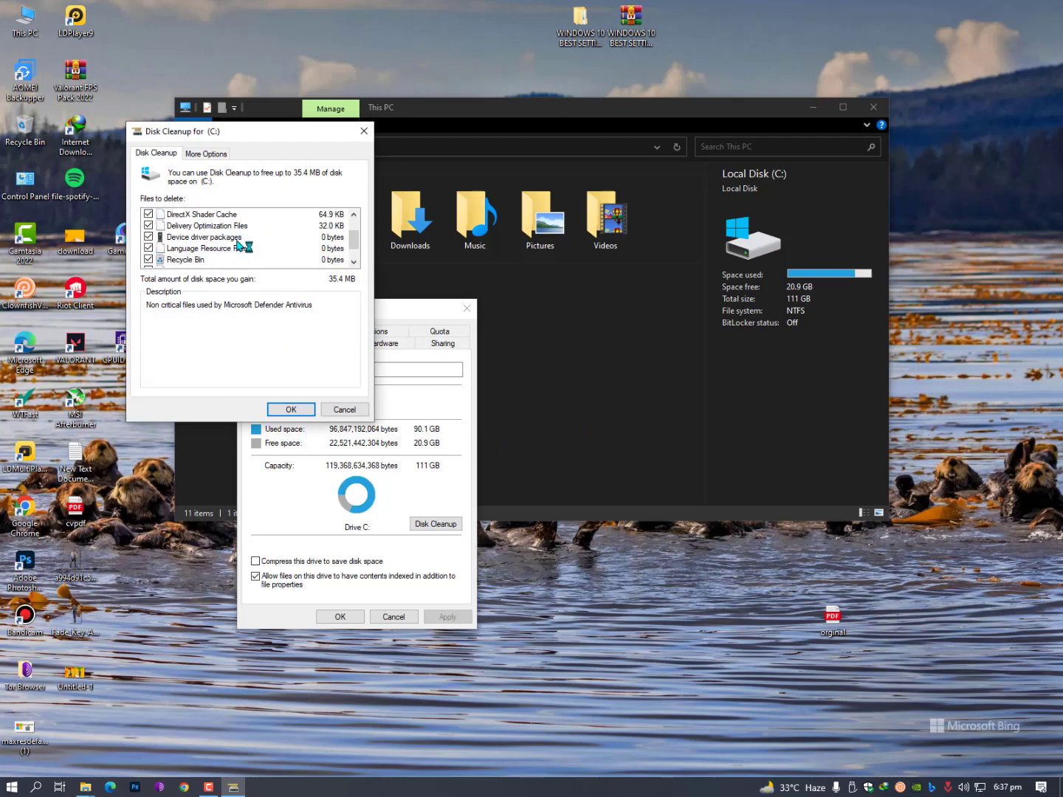
scroll(199, 251, up, 2)
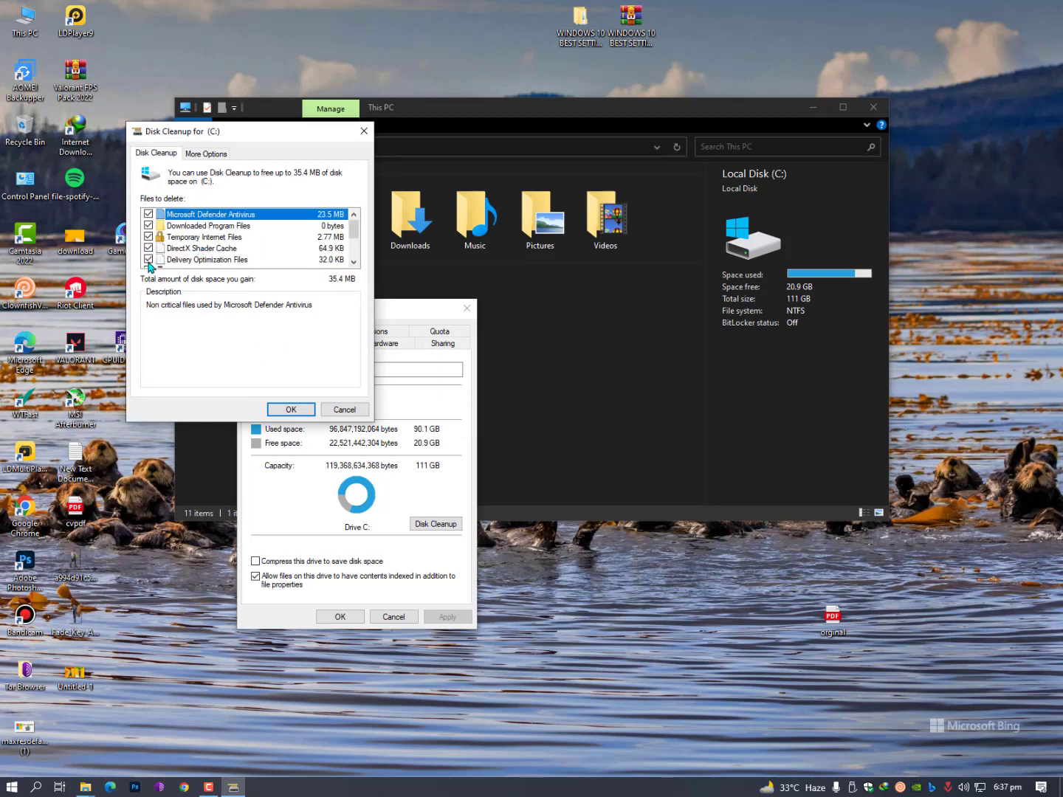
scroll(151, 267, down, 2)
Check the More Options tab, then return to the Files to delete list
click(198, 155)
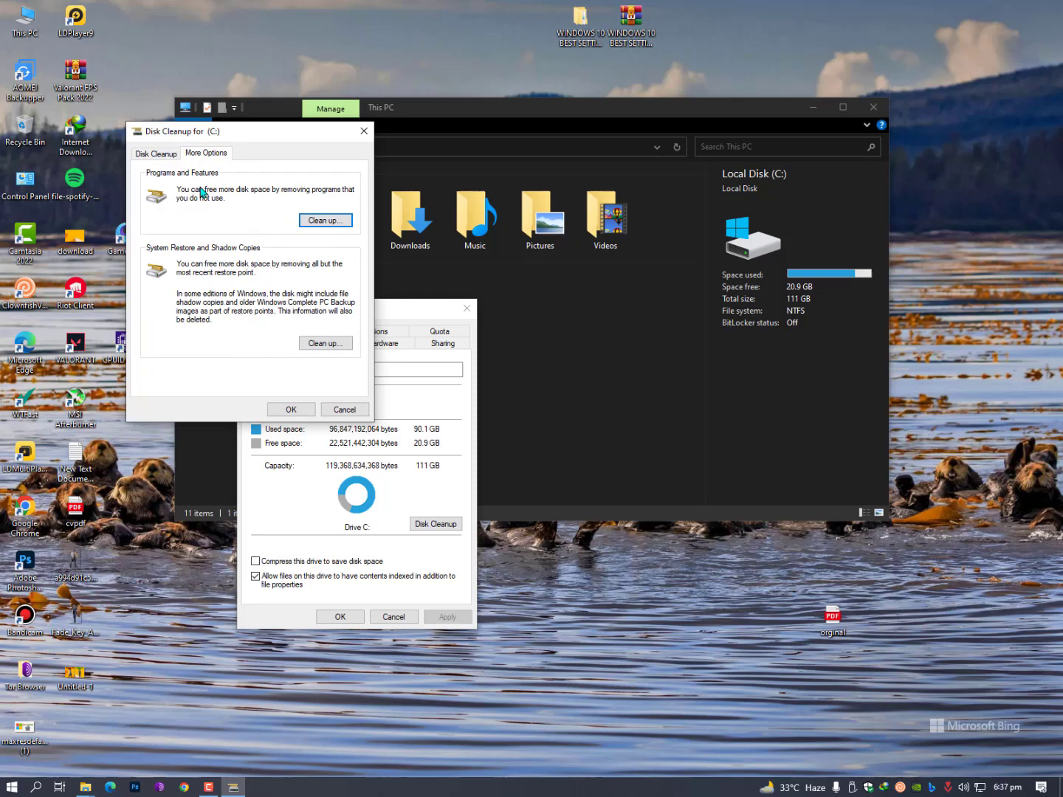
click(158, 155)
scroll(183, 243, up, 2)
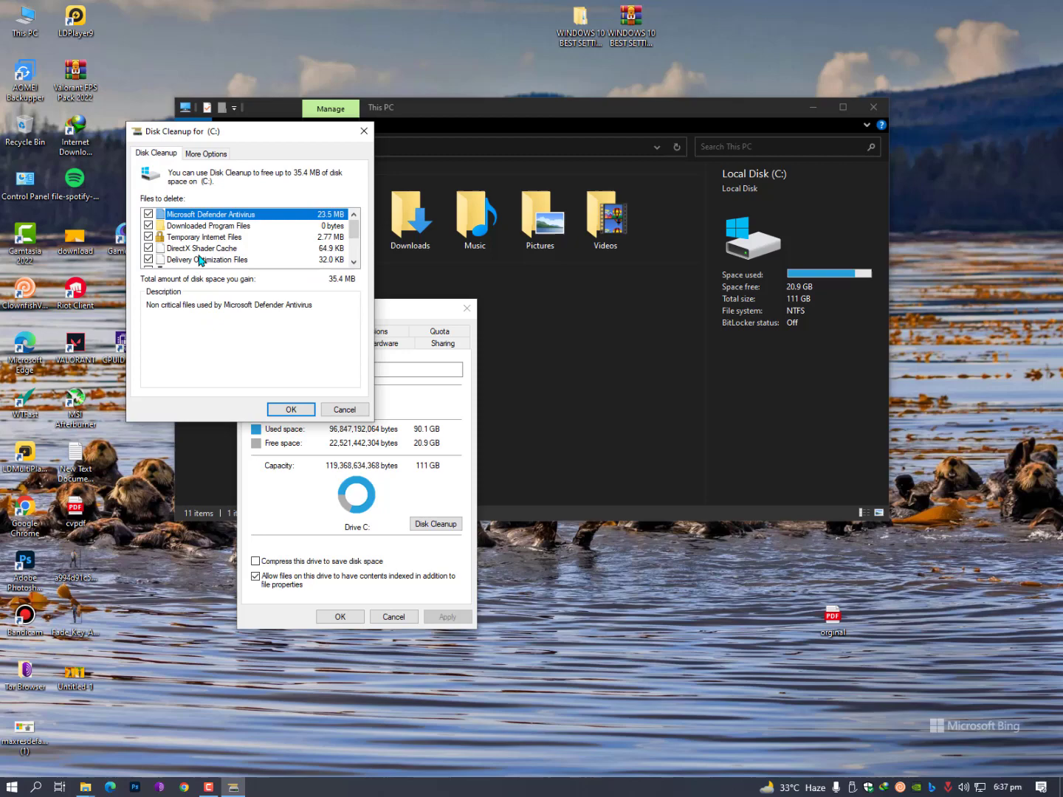
scroll(189, 243, down, 2)
scroll(197, 236, up, 2)
scroll(214, 266, down, 2)
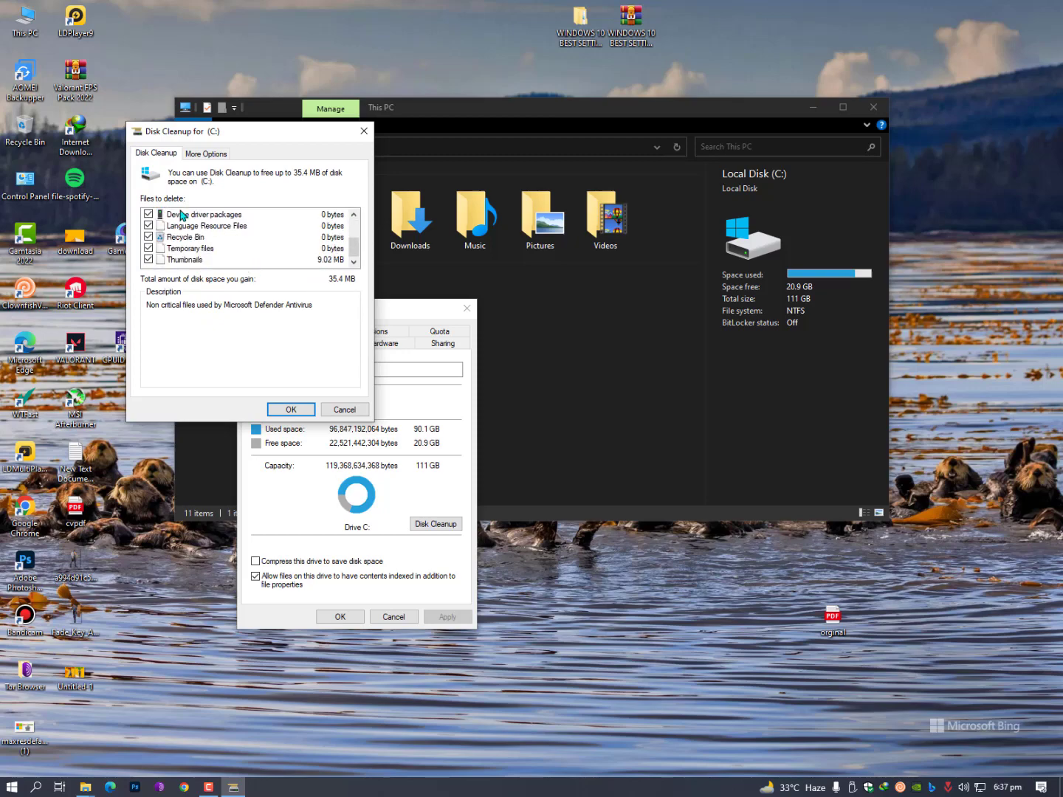
Delete the marked files from drive C, close the C: properties and the This PC window
click(295, 410)
click(554, 409)
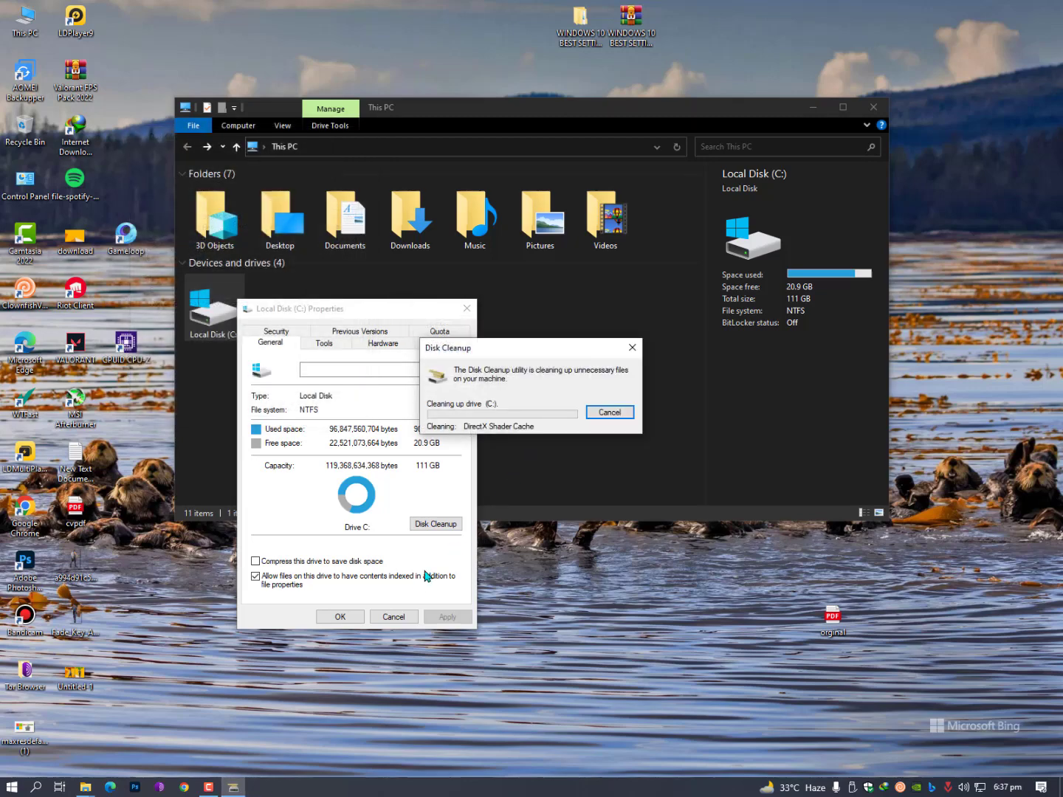
click(342, 616)
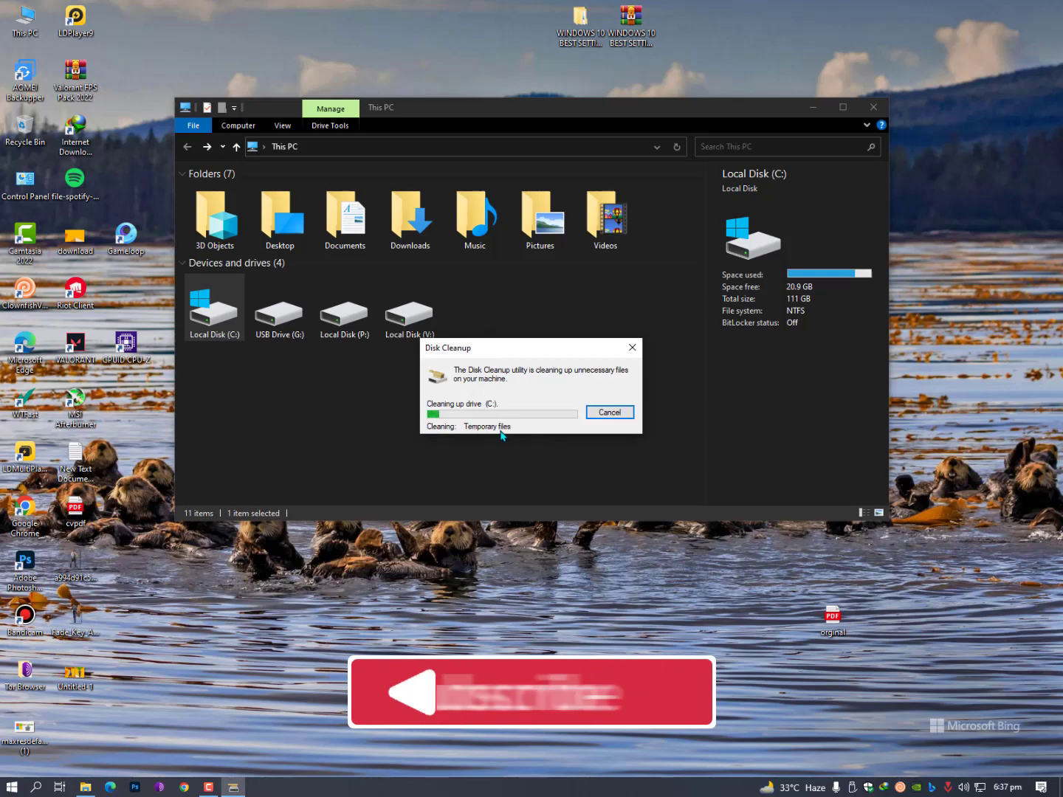
drag(536, 352, 741, 542)
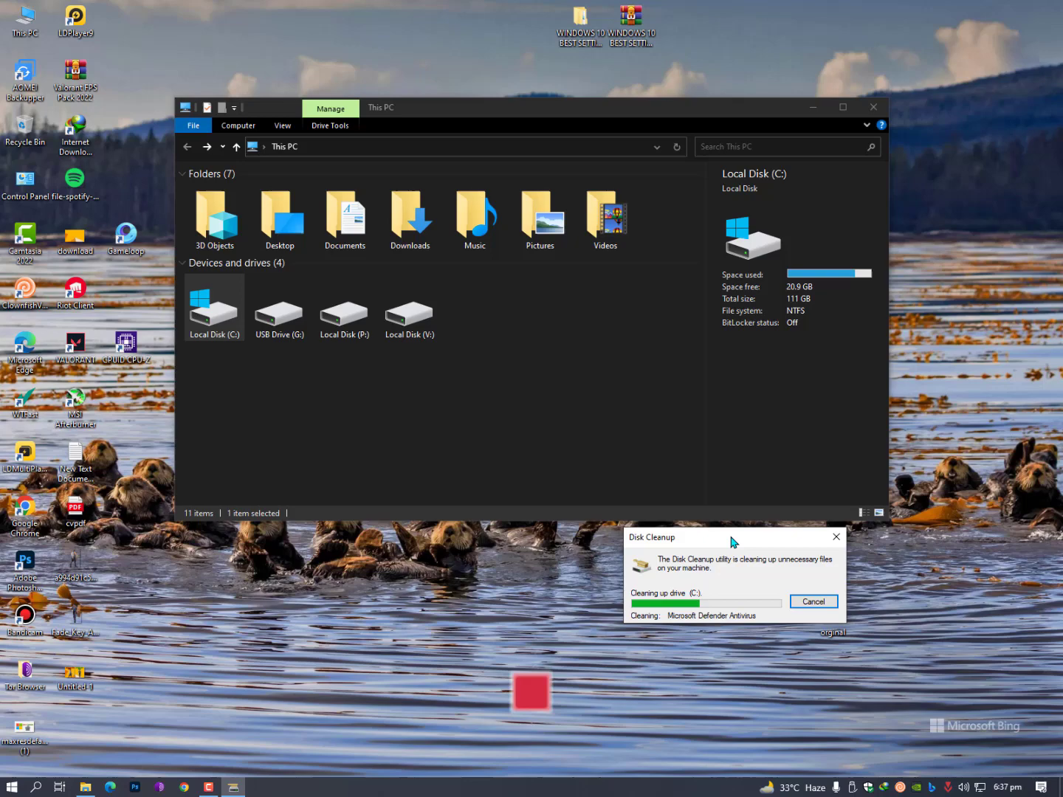
click(874, 107)
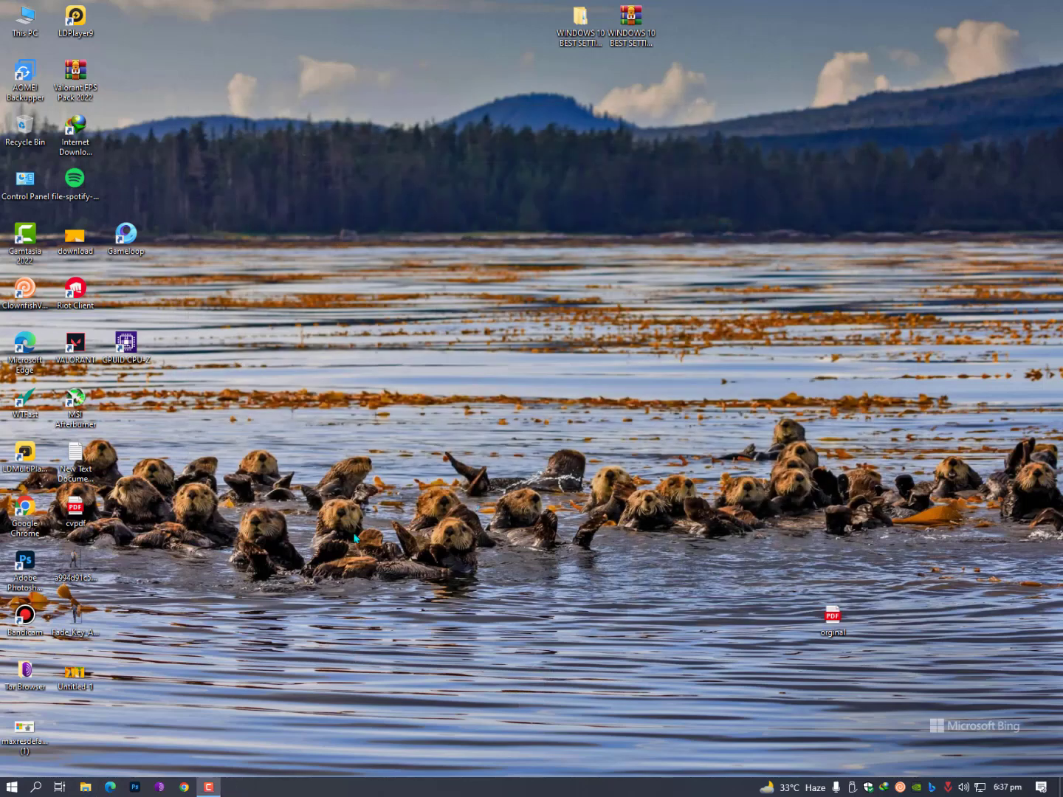